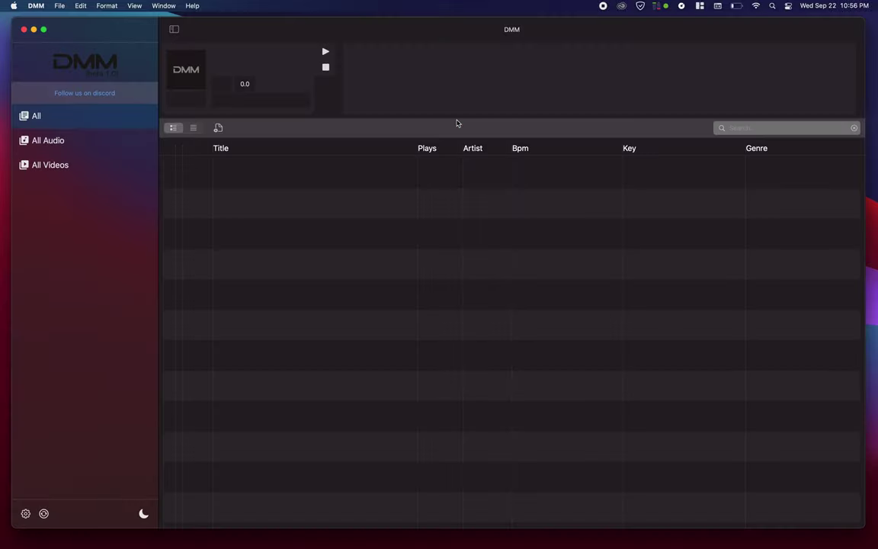
# - Point the Serato location at Music > test2 > _Serato_ and close the settings
pyautogui.click(25, 514)
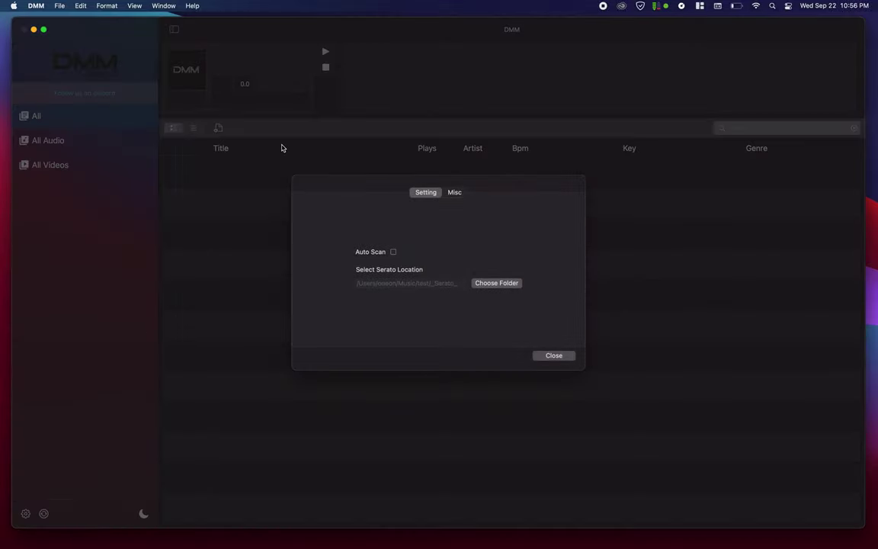
pyautogui.click(510, 284)
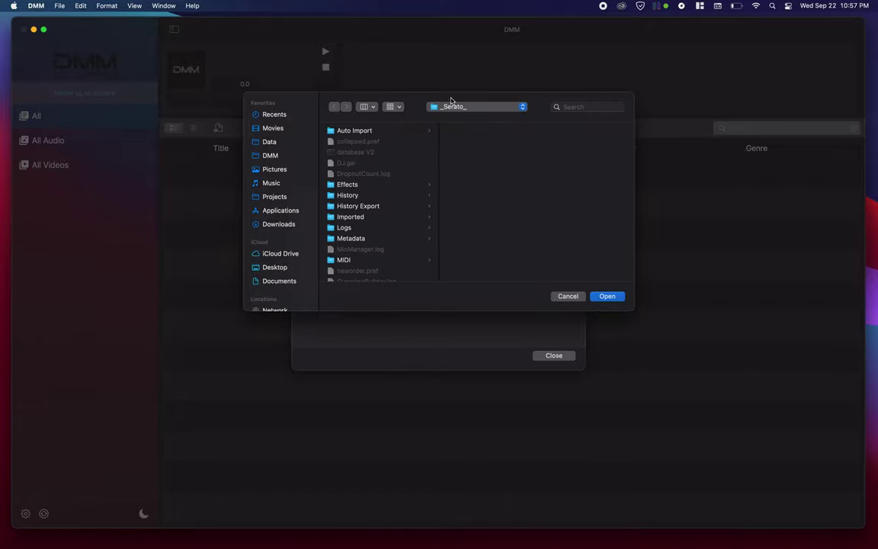
pyautogui.click(459, 110)
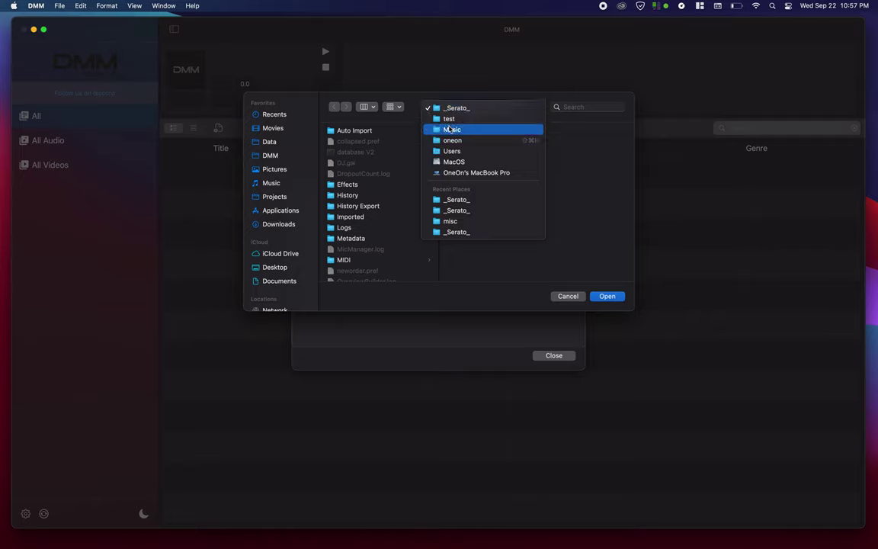
pyautogui.click(449, 129)
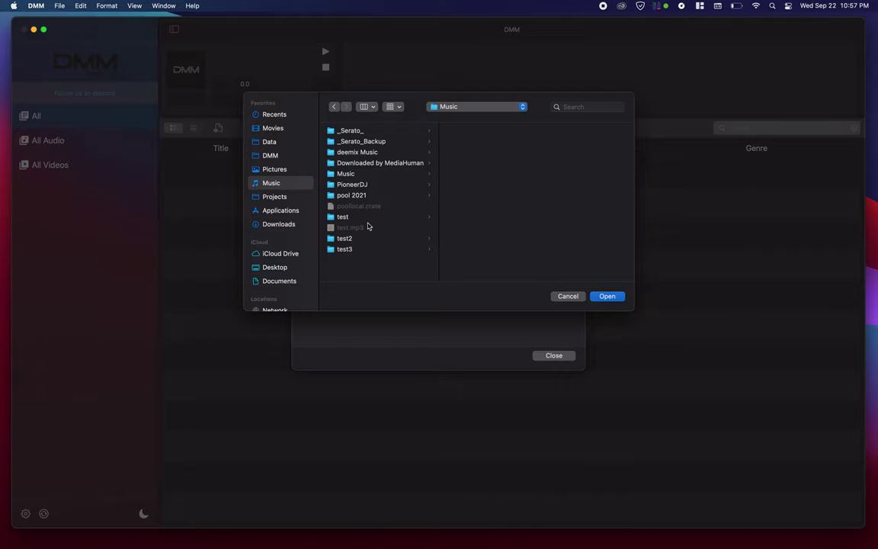
pyautogui.click(357, 240)
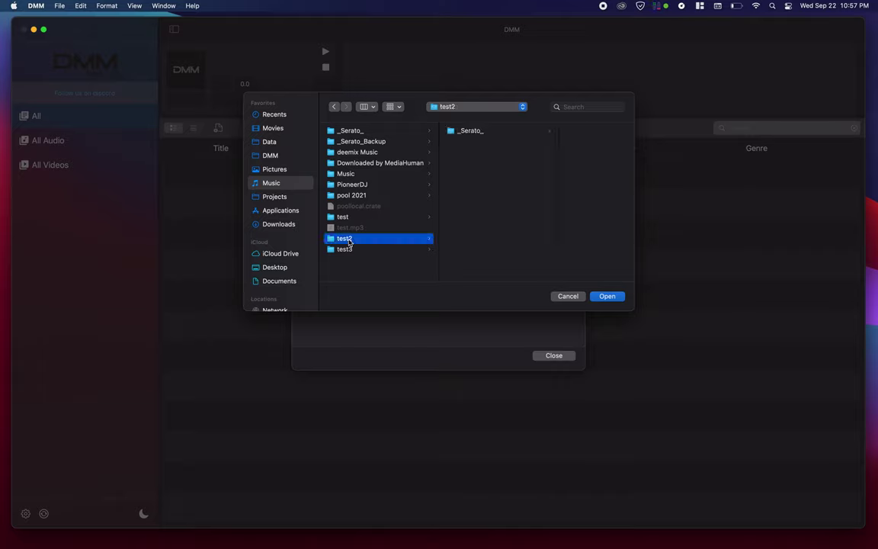
pyautogui.click(490, 132)
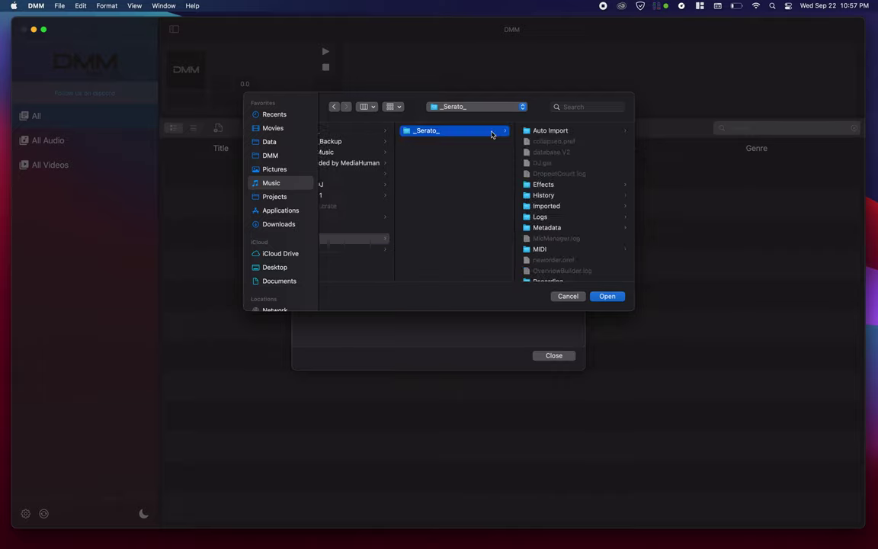
pyautogui.click(606, 296)
pyautogui.click(562, 357)
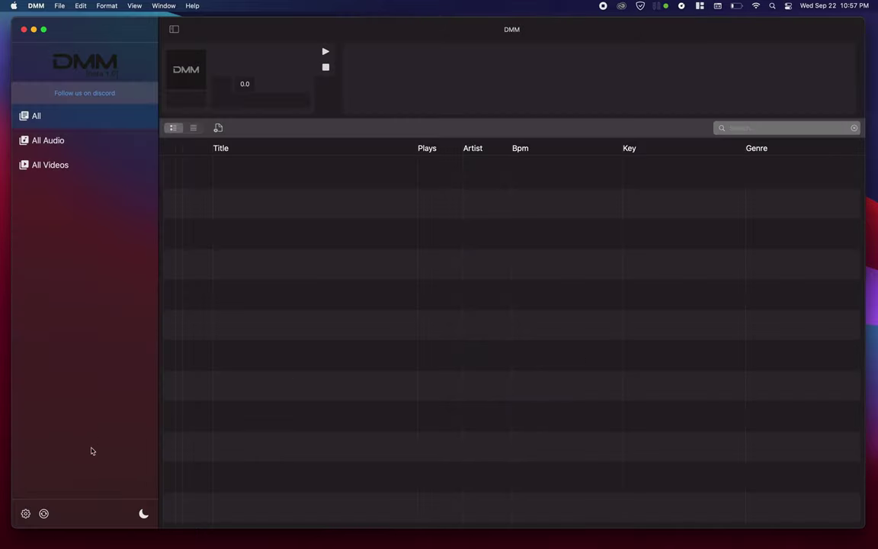
# - Confirm the Serato path in settings, then refresh the sidebar to import Serato crates and tracks
pyautogui.click(25, 513)
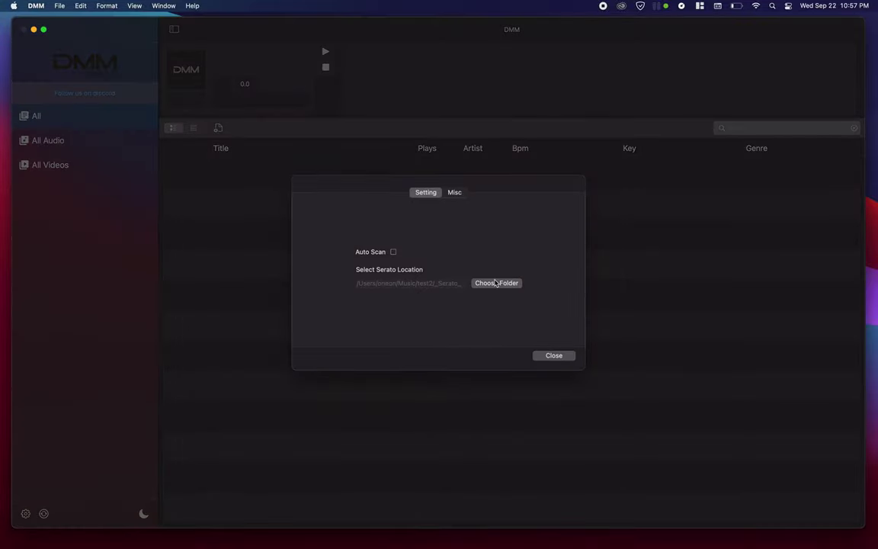
pyautogui.click(547, 358)
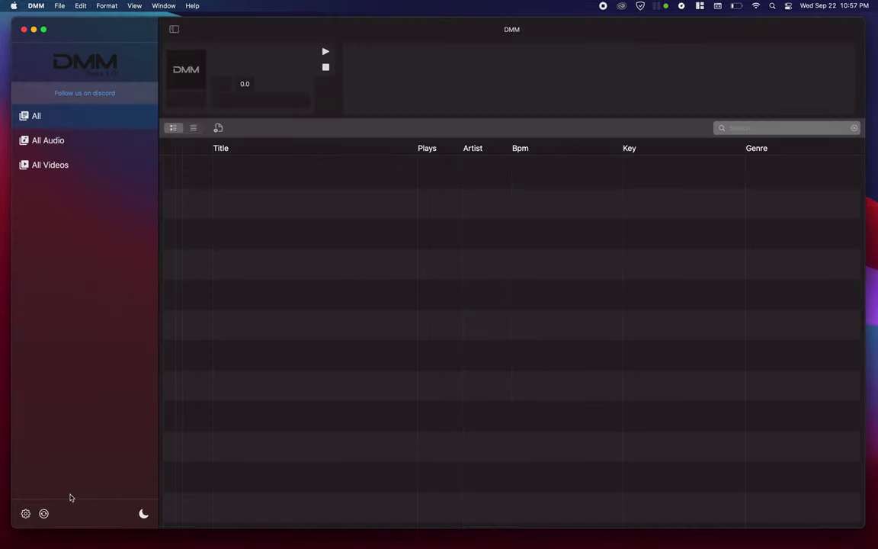
pyautogui.click(43, 513)
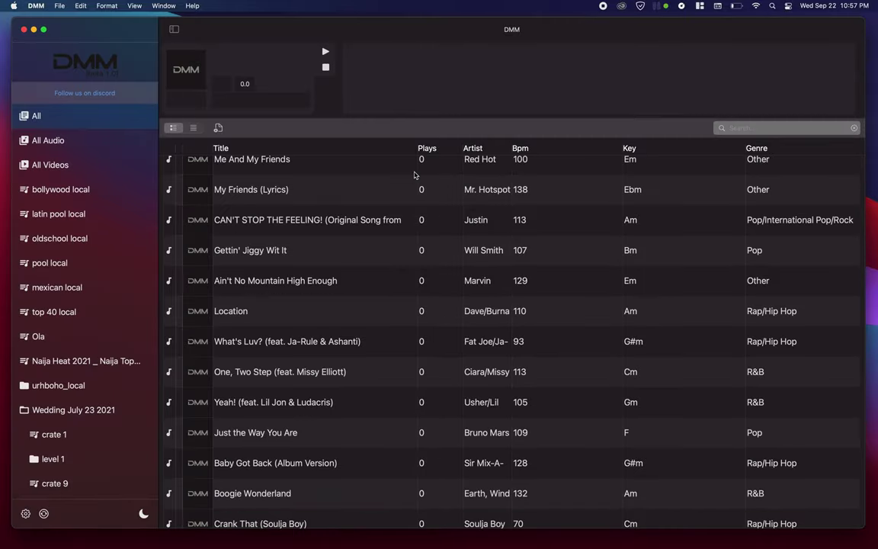
pyautogui.scroll(-15, 574, 228)
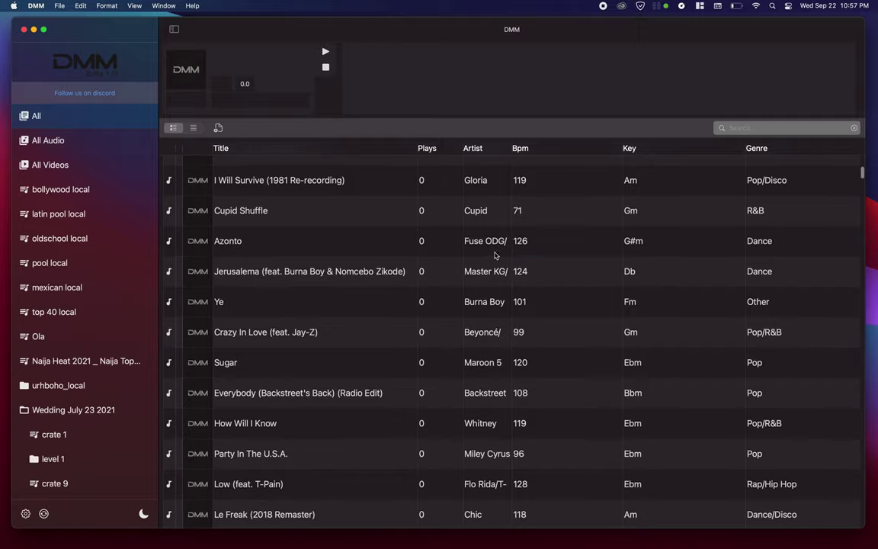
# - View level 1 and crate 9, then expand the level 1 folder and open level 2
pyautogui.scroll(-15, 495, 255)
pyautogui.scroll(15, 508, 212)
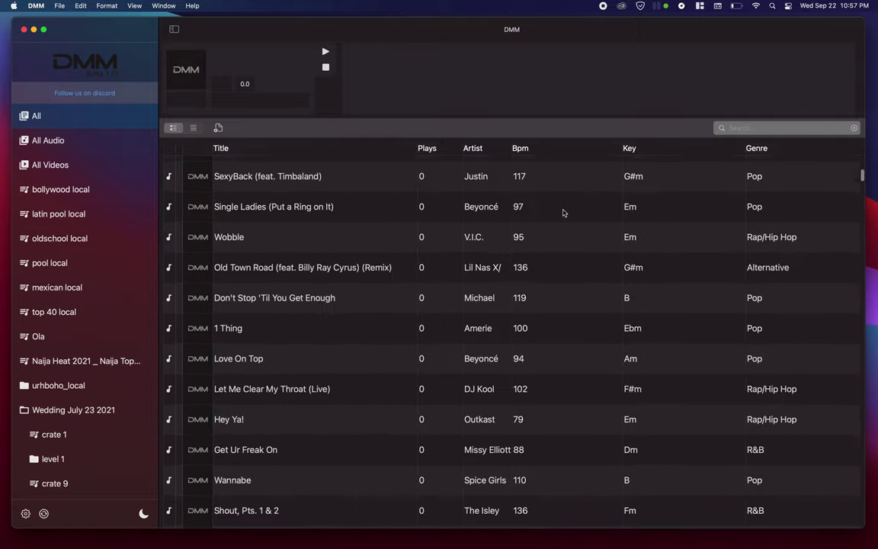
pyautogui.scroll(-5, 88, 281)
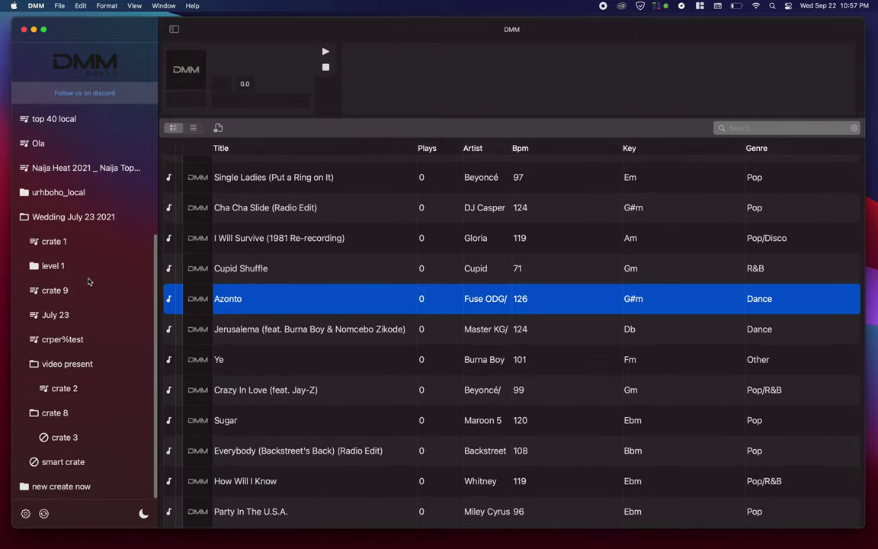
pyautogui.click(89, 271)
pyautogui.click(91, 290)
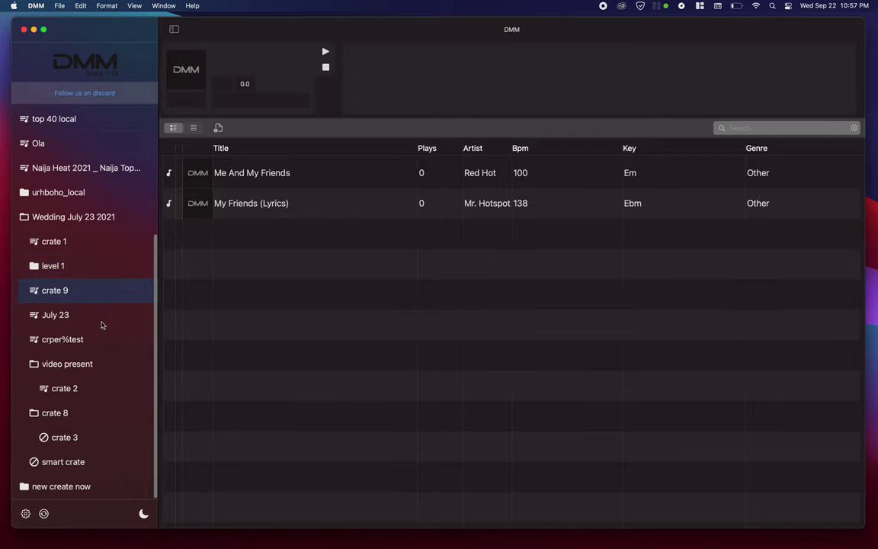
pyautogui.click(34, 266)
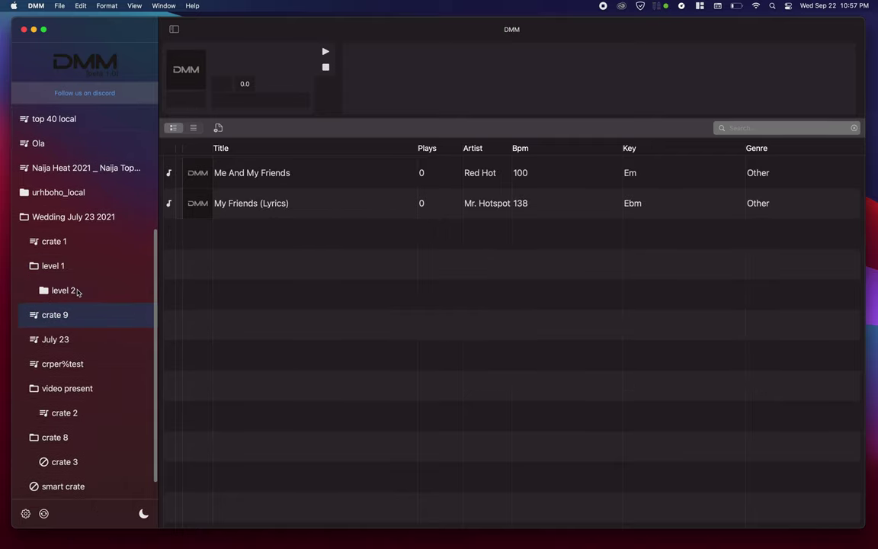
pyautogui.click(77, 292)
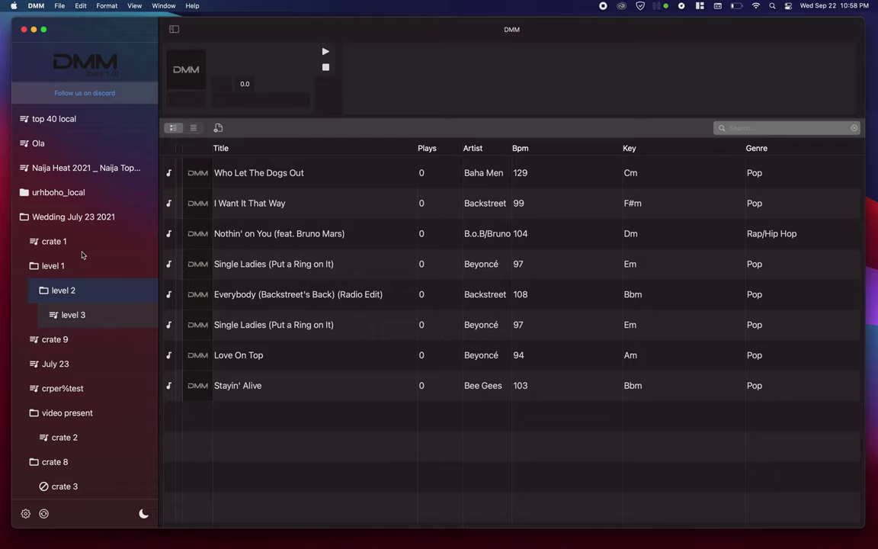
# - Browse crate 8, crate 3 and the smart crate, ending on crate 3's tracks
pyautogui.scroll(-3, 81, 252)
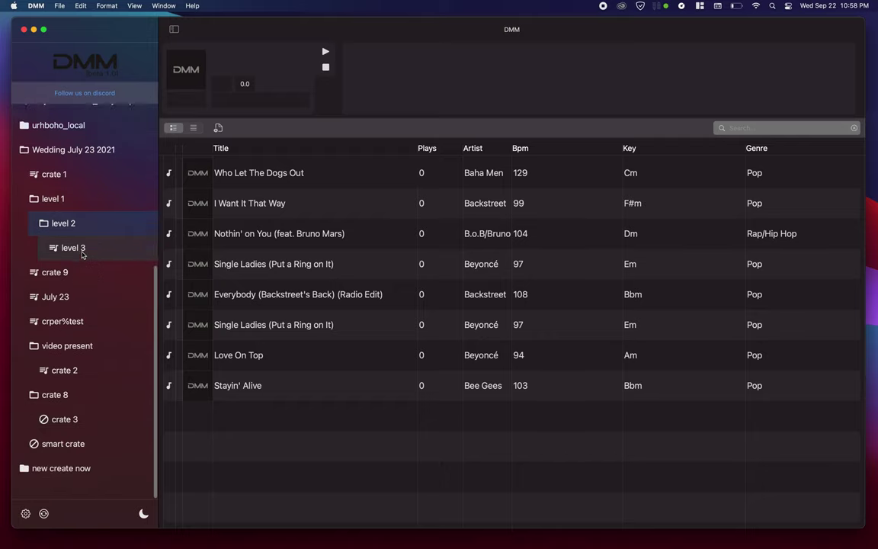
pyautogui.click(63, 416)
pyautogui.click(47, 437)
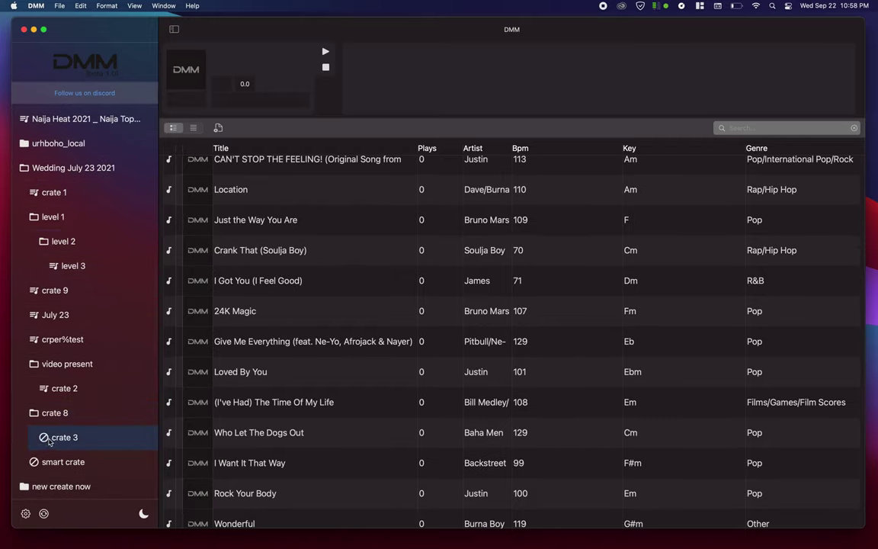
pyautogui.scroll(-1, 202, 391)
pyautogui.scroll(-20, 201, 391)
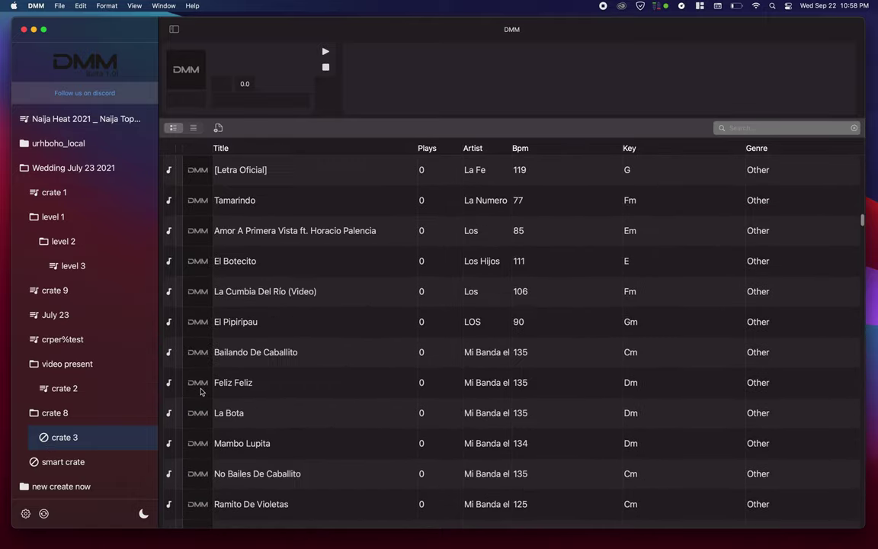
pyautogui.click(33, 464)
pyautogui.scroll(-15, 255, 321)
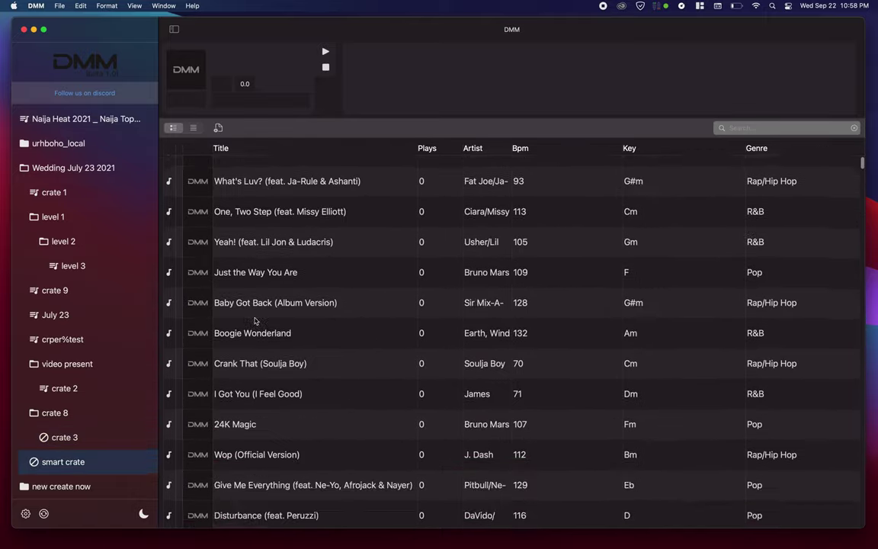
pyautogui.scroll(-15, 255, 320)
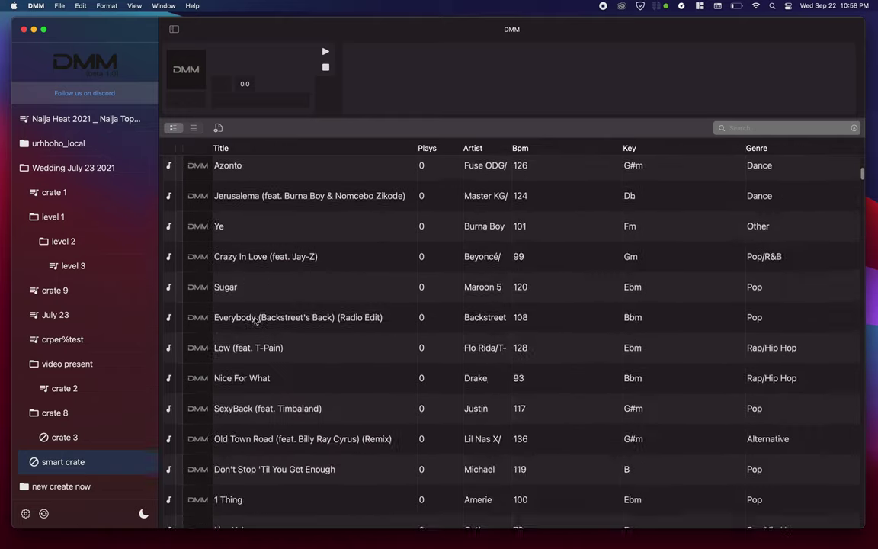
pyautogui.click(72, 446)
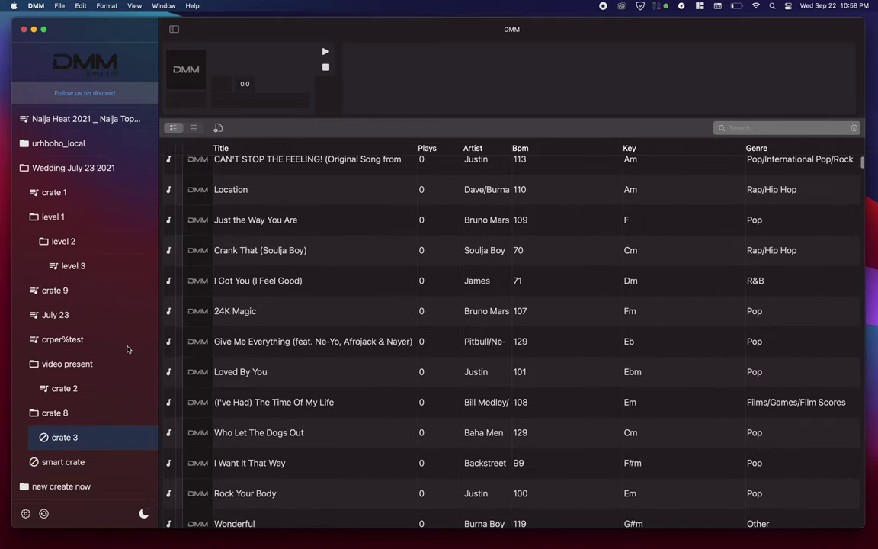
# - Review the track list's column options and close the column menu
pyautogui.rightClick(600, 148)
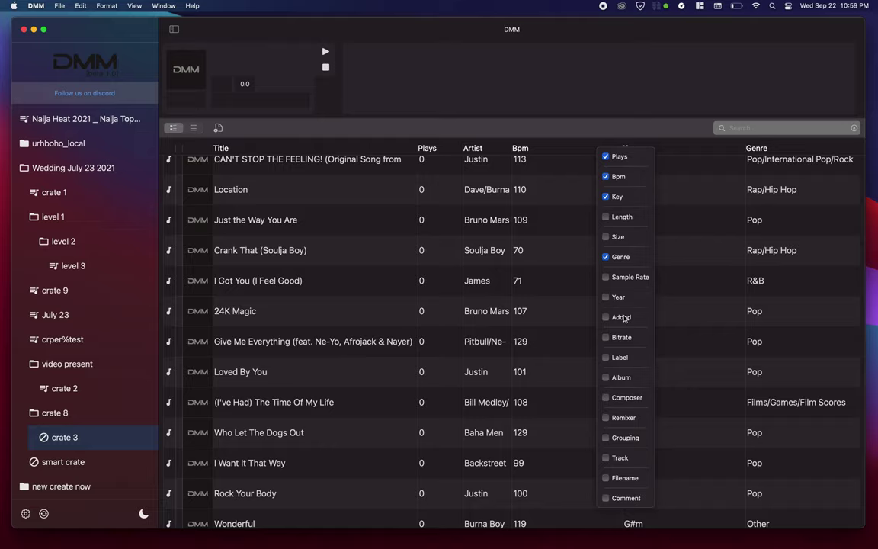
pyautogui.click(514, 275)
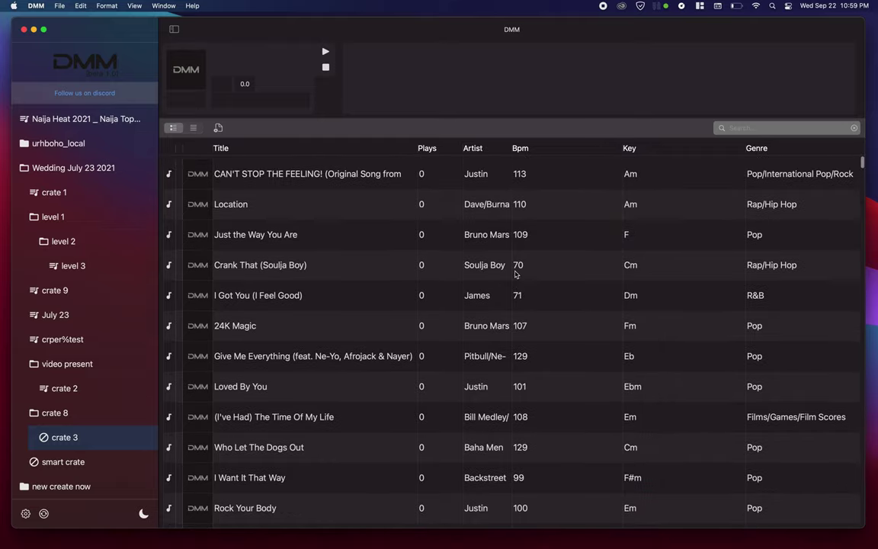
pyautogui.scroll(-10, 516, 274)
pyautogui.scroll(-10, 516, 274)
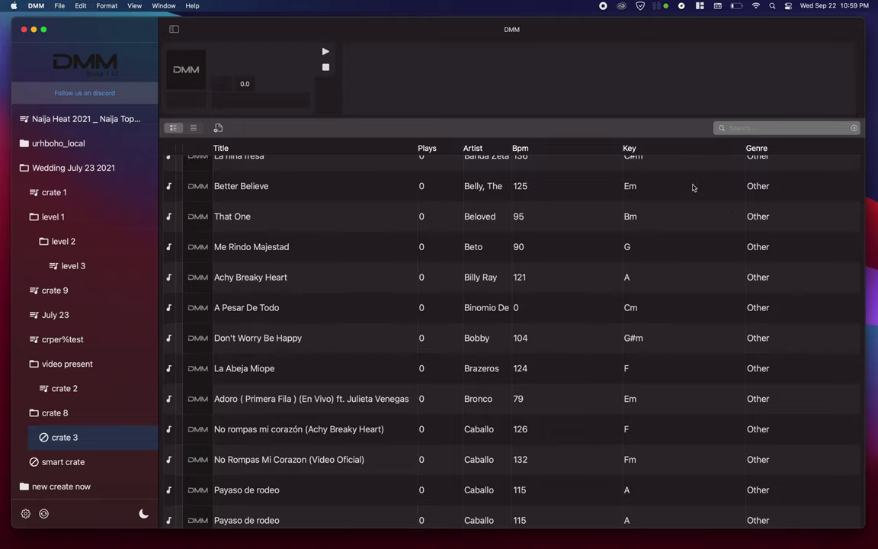
# - Sort crate 3's tracks by the Key column, leaving the search field empty
pyautogui.click(684, 151)
pyautogui.rightClick(686, 152)
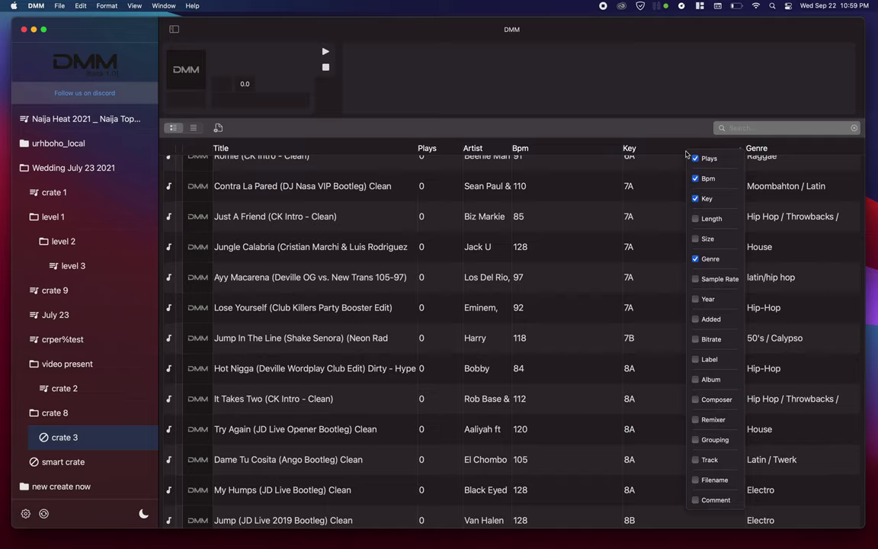
pyautogui.click(764, 128)
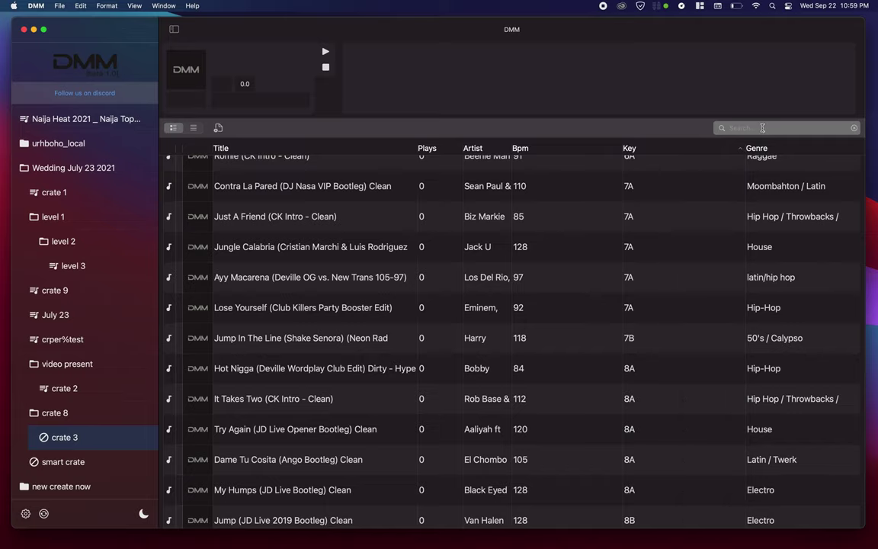
pyautogui.moveTo(765, 128); pyautogui.dragTo(849, 141)
pyautogui.press('Escape')
# - Look over the scan options popover, then dismiss it
pyautogui.click(218, 128)
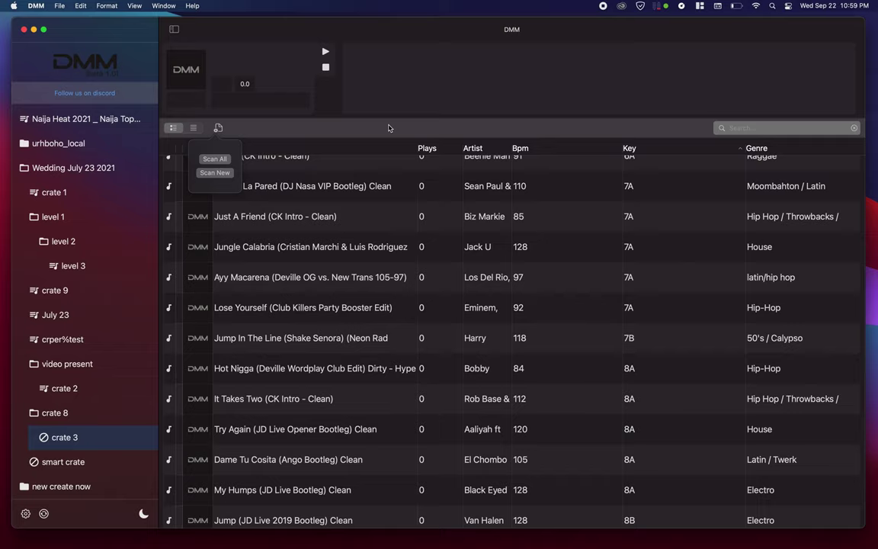
pyautogui.click(398, 237)
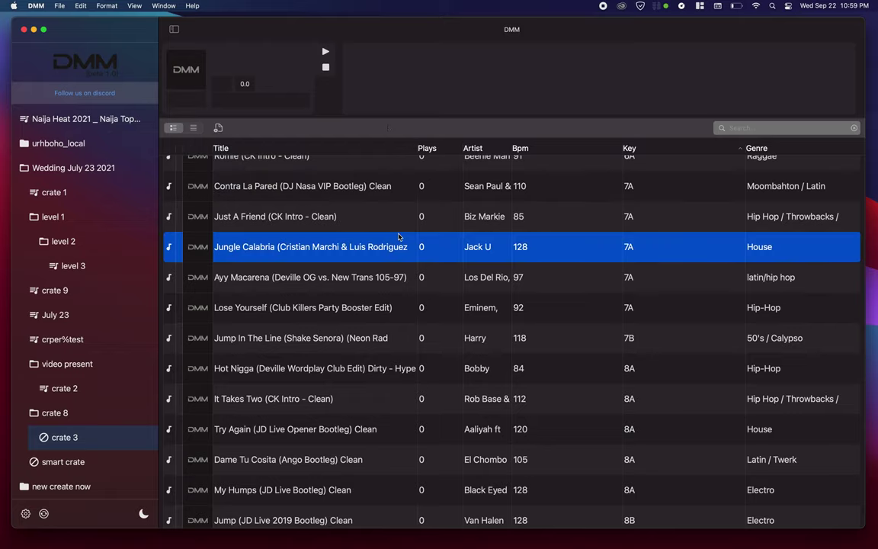
pyautogui.scroll(-2, 103, 272)
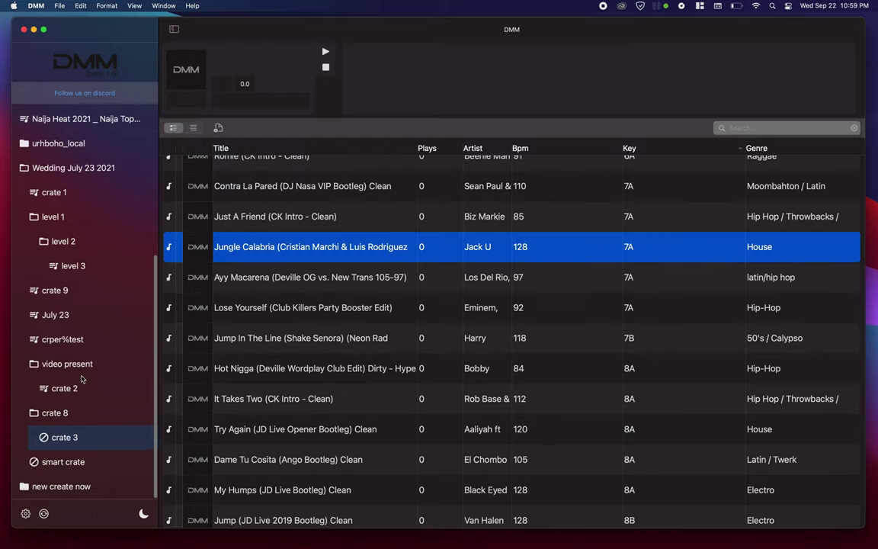
pyautogui.scroll(-1, 84, 334)
pyautogui.scroll(1, 84, 334)
# - Browse video present and crate 9, then open Naija Heat 2021 and load BBC
pyautogui.click(76, 363)
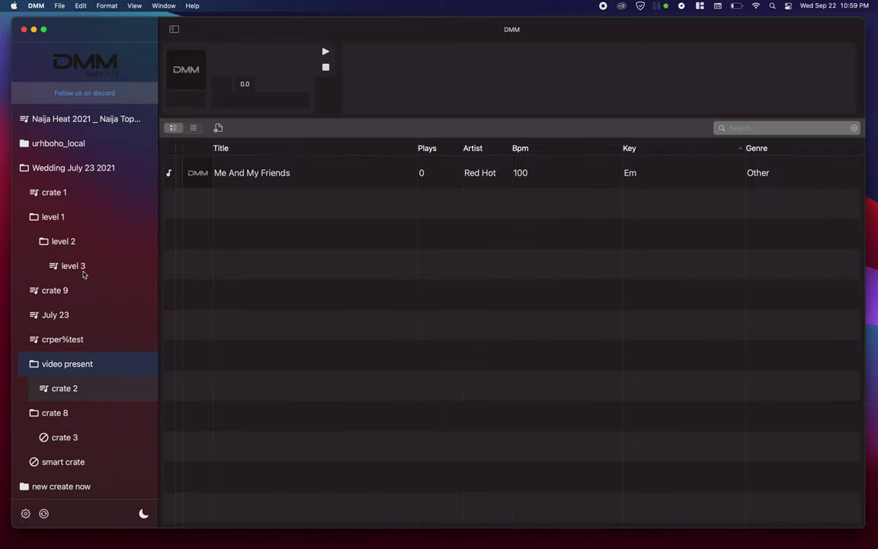
pyautogui.click(82, 287)
pyautogui.scroll(3, 102, 223)
pyautogui.scroll(-4, 102, 222)
pyautogui.scroll(5, 82, 364)
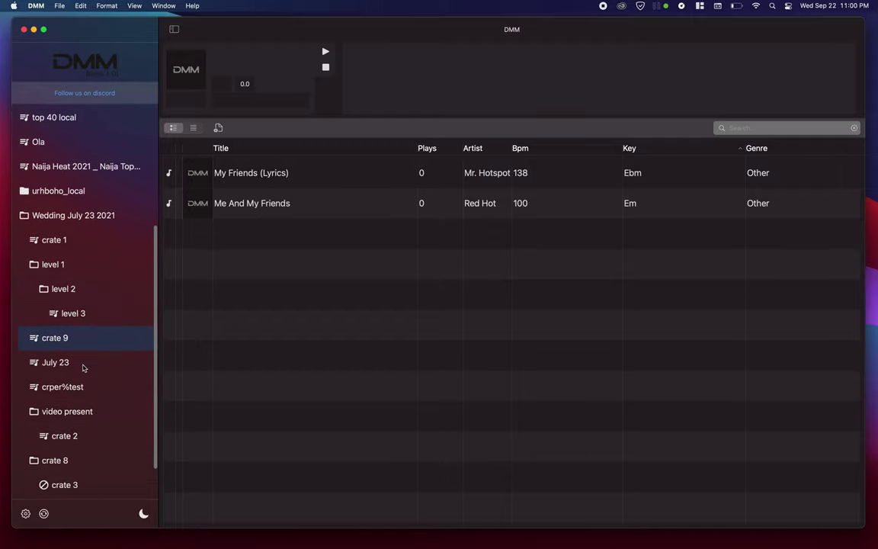
pyautogui.click(43, 252)
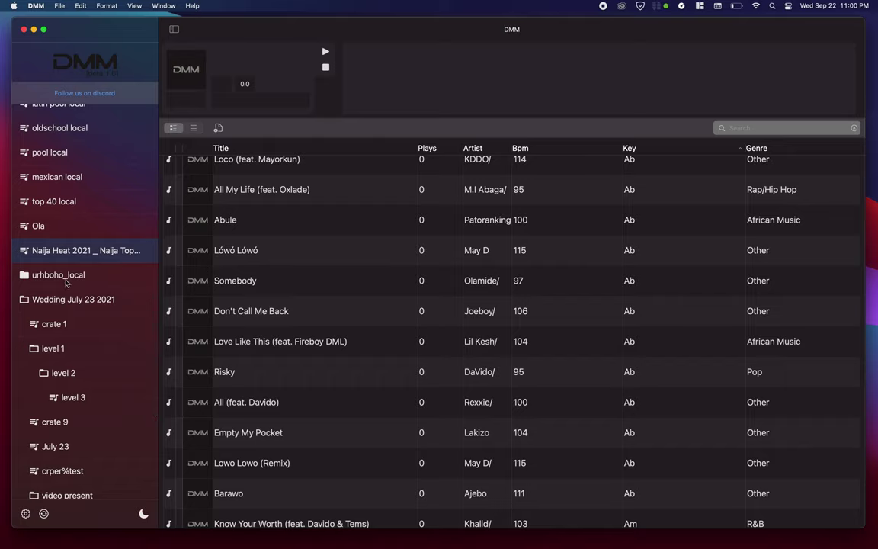
pyautogui.scroll(-8, 290, 326)
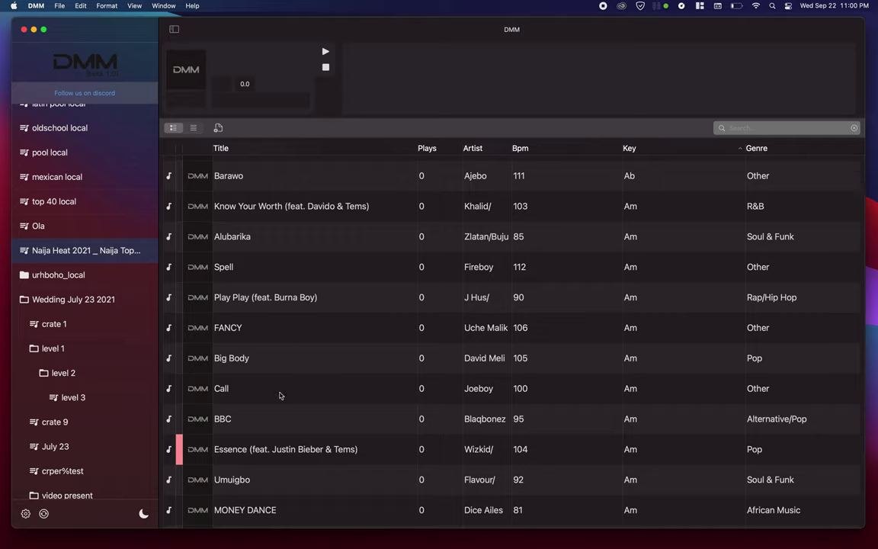
pyautogui.doubleClick(258, 424)
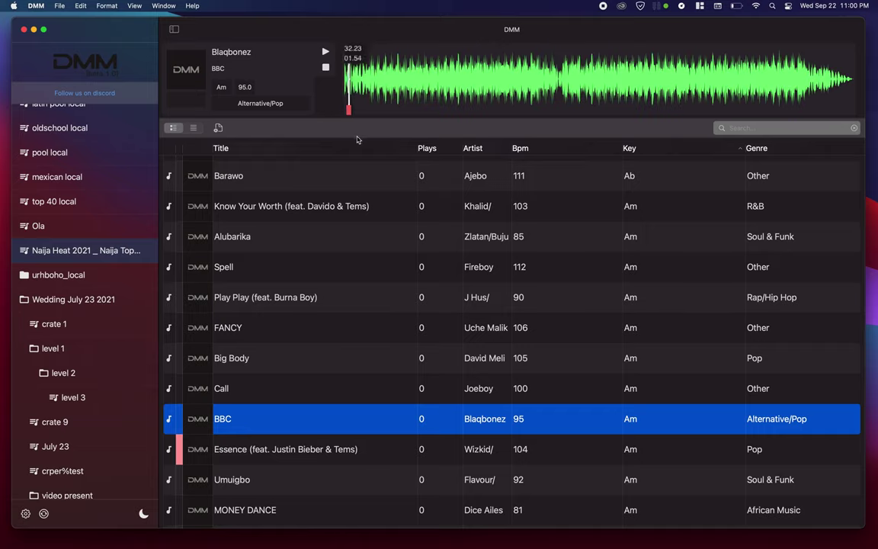
# - Stop BBC and seek its playback position to about 2:11 of 3:32
pyautogui.click(325, 67)
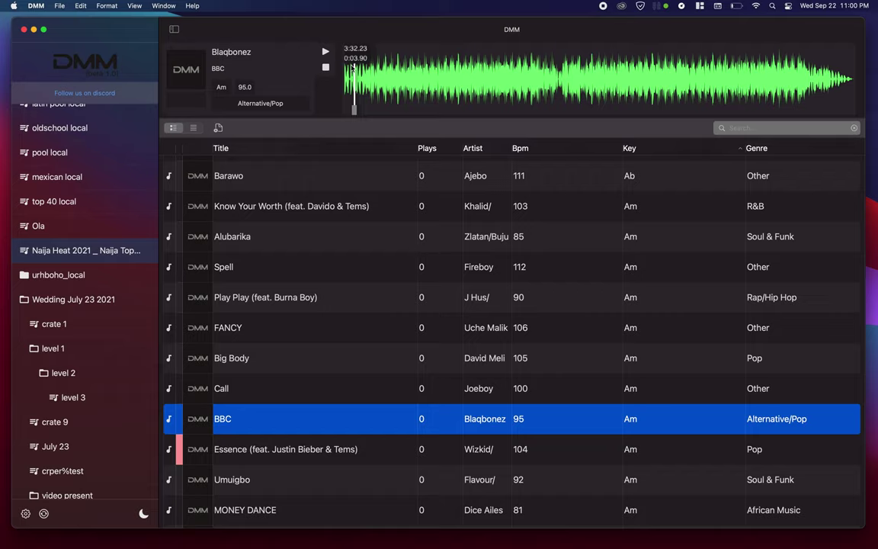
pyautogui.moveTo(353, 108)
pyautogui.mouseDown()
pyautogui.moveTo(519, 92)
pyautogui.moveTo(526, 102)
pyautogui.mouseUp()
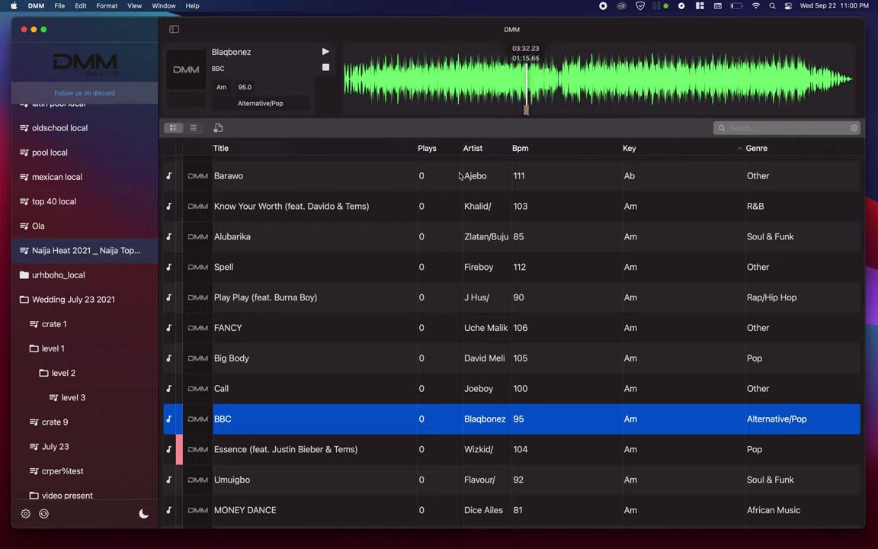
pyautogui.click(656, 74)
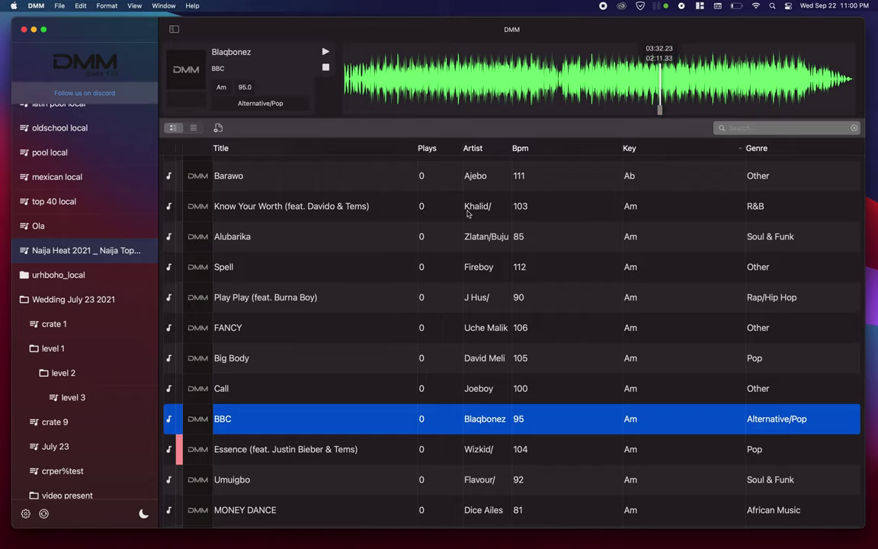
pyautogui.scroll(5, 417, 298)
pyautogui.scroll(-10, 417, 298)
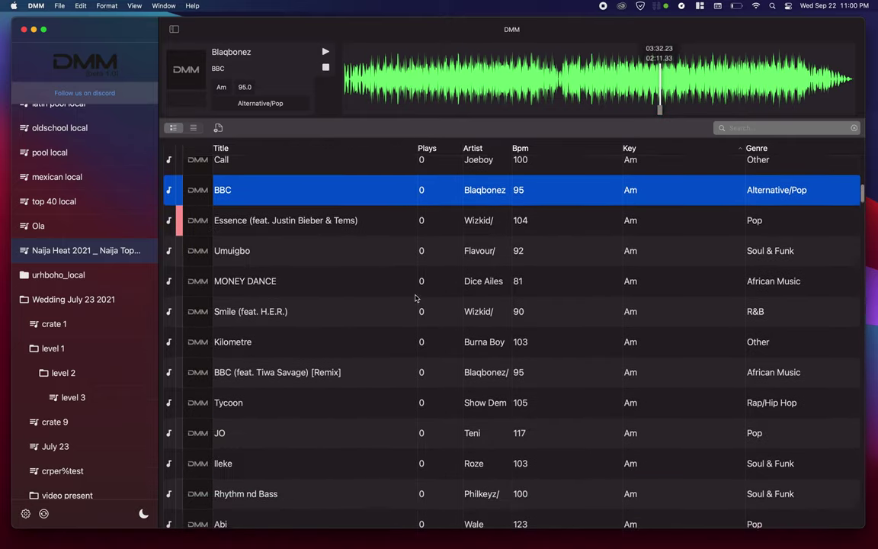
pyautogui.scroll(1, 417, 298)
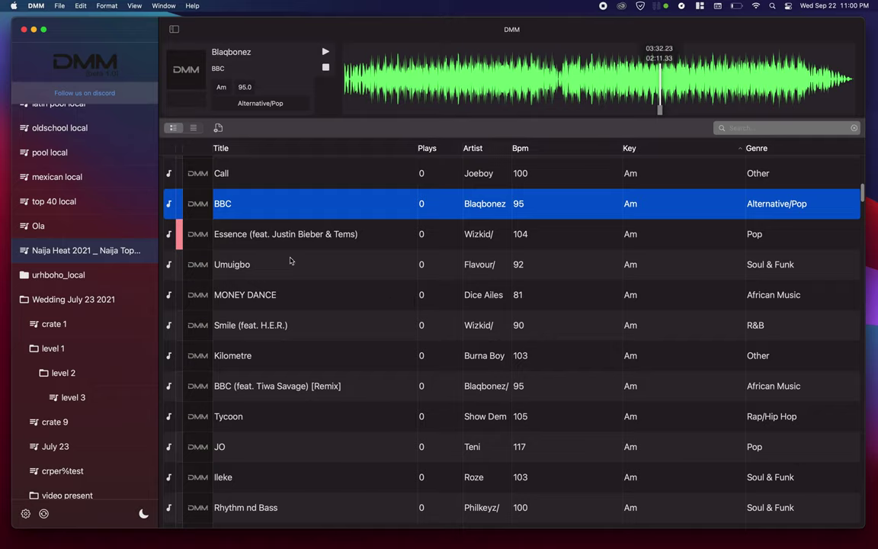
# - Drag Essence (feat. Justin Bieber & Tems) onto the deck and pause it
pyautogui.click(255, 234)
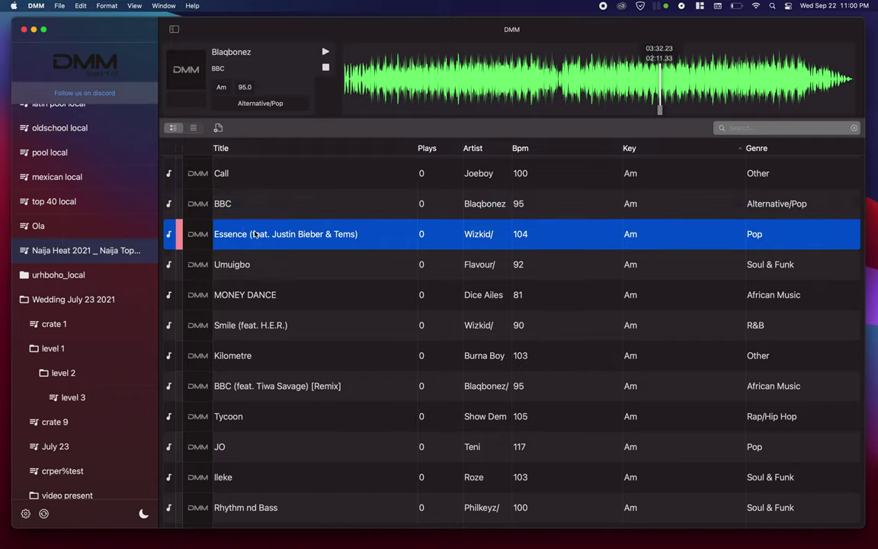
pyautogui.moveTo(255, 234); pyautogui.dragTo(189, 91)
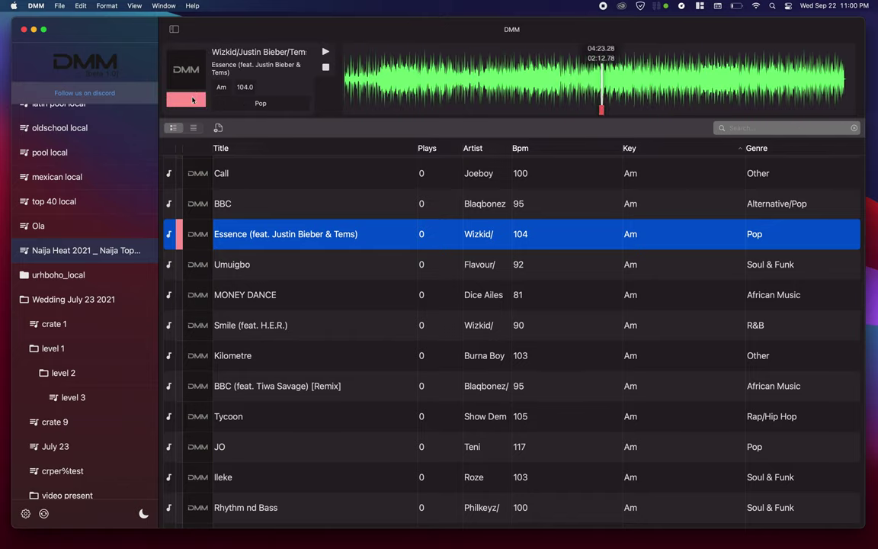
pyautogui.click(325, 67)
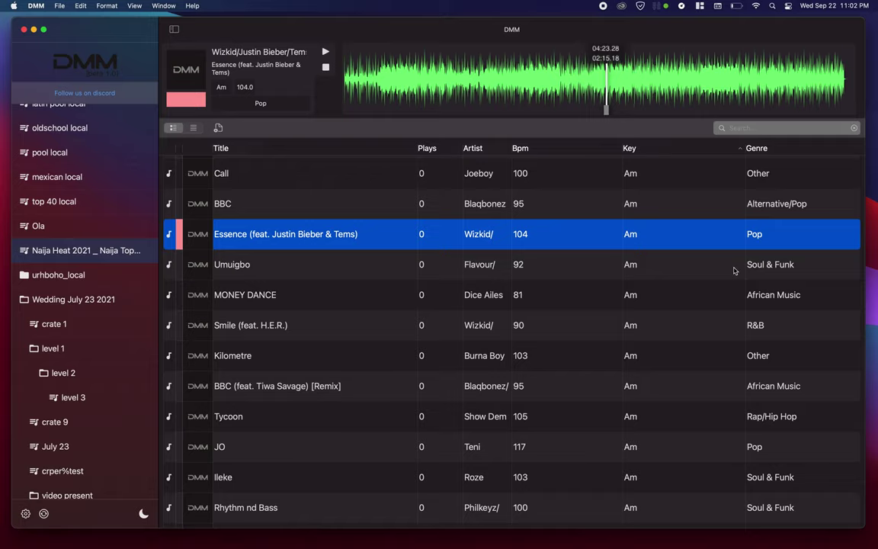
pyautogui.scroll(-10, 737, 363)
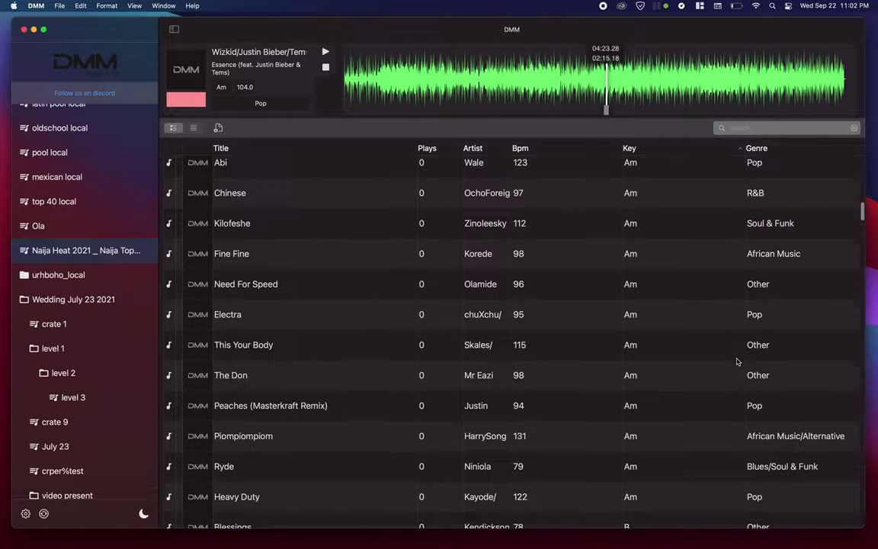
# - Select Ryde and switch the track list to compact view without artwork
pyautogui.click(610, 283)
pyautogui.scroll(-15, 611, 285)
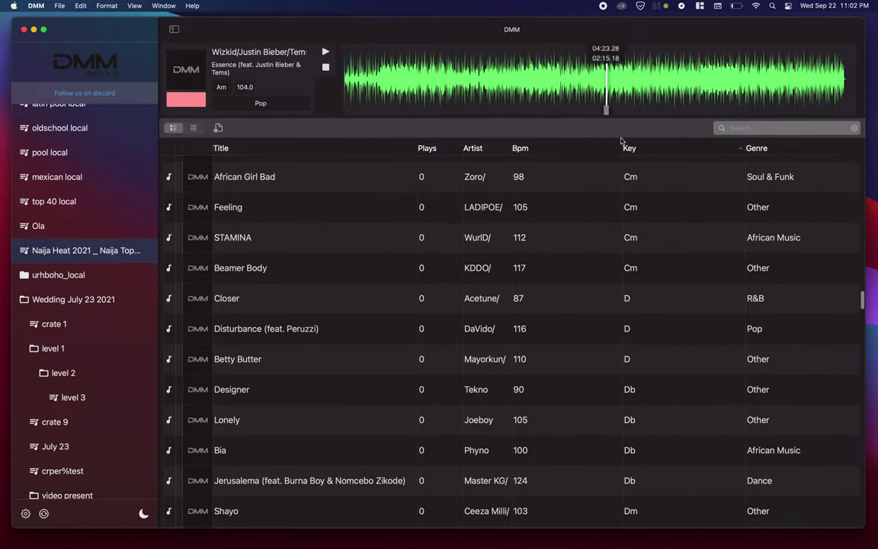
pyautogui.click(193, 127)
pyautogui.scroll(-8, 285, 297)
pyautogui.scroll(12, 286, 299)
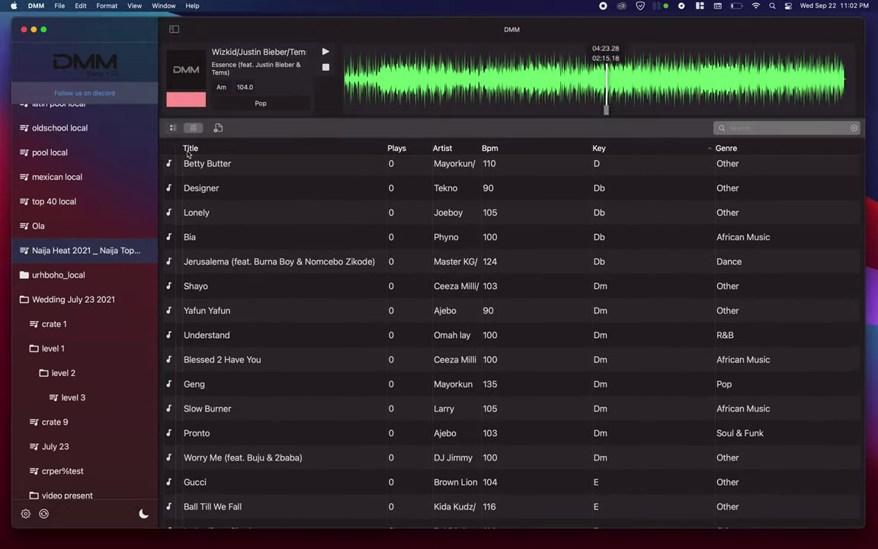
# - Restore the artwork view and bring up the scan all or new options
pyautogui.click(175, 129)
pyautogui.scroll(-10, 337, 247)
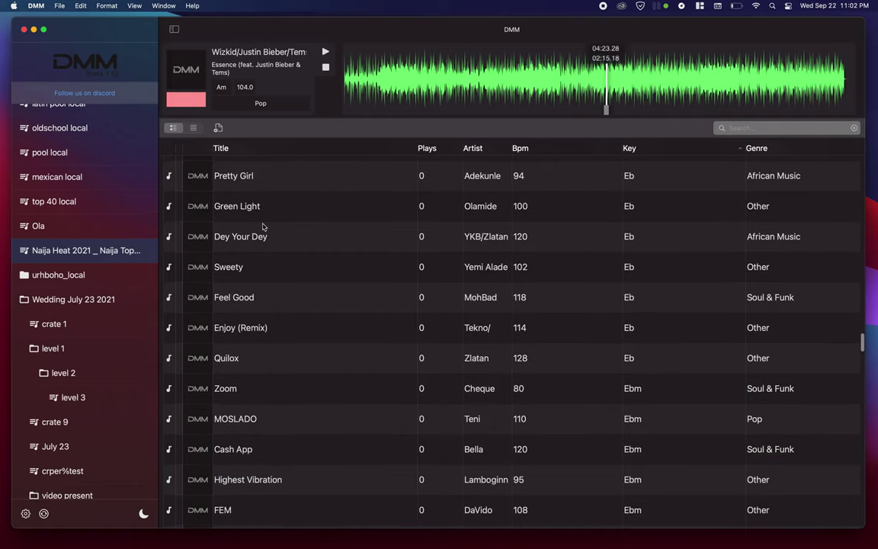
pyautogui.click(218, 128)
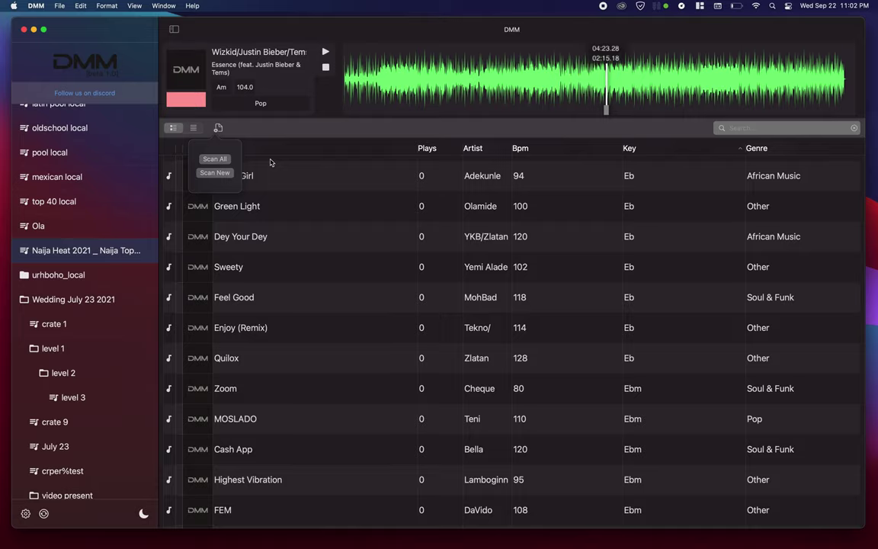
# - Choose Scan All to rescan all 1799 library tracks
pyautogui.click(288, 199)
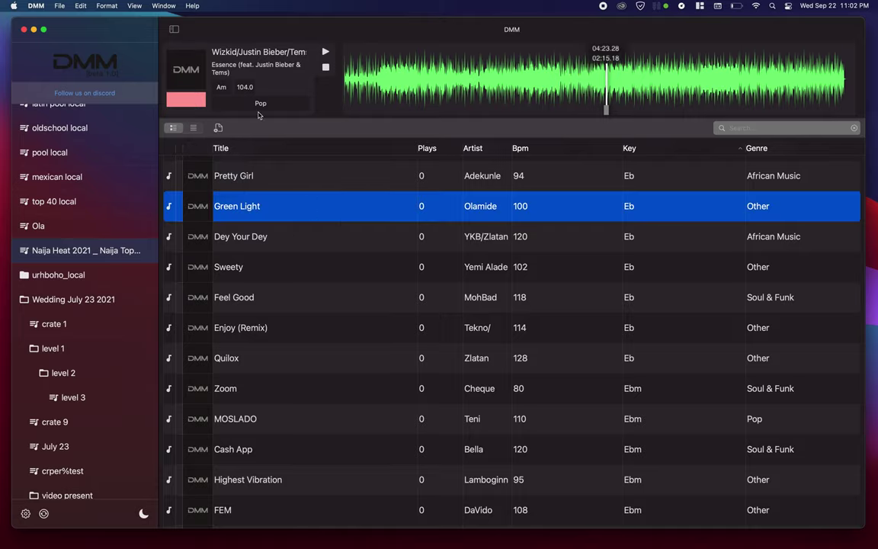
pyautogui.scroll(5, 237, 253)
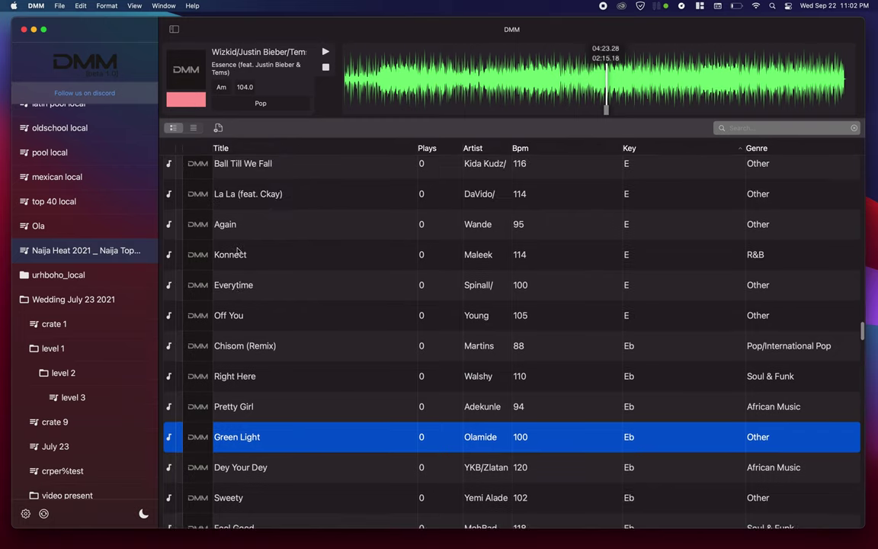
pyautogui.scroll(5, 118, 206)
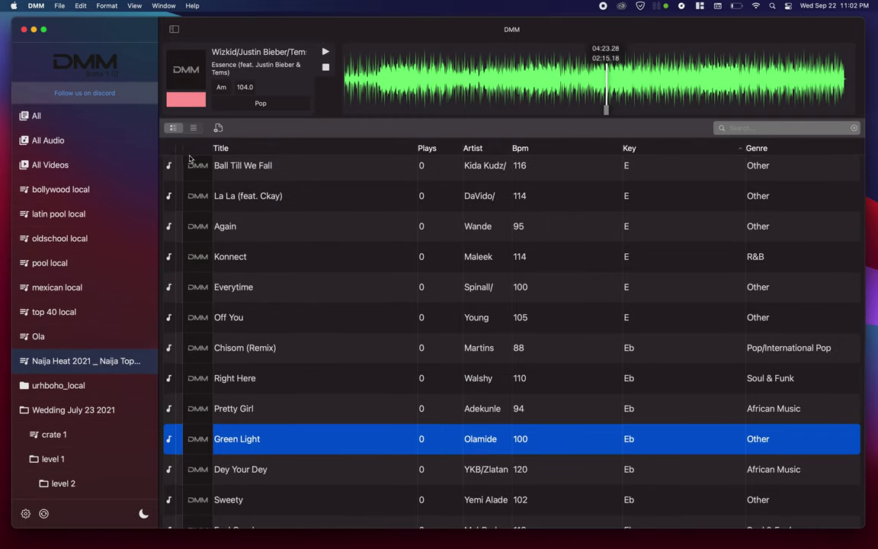
pyautogui.click(219, 128)
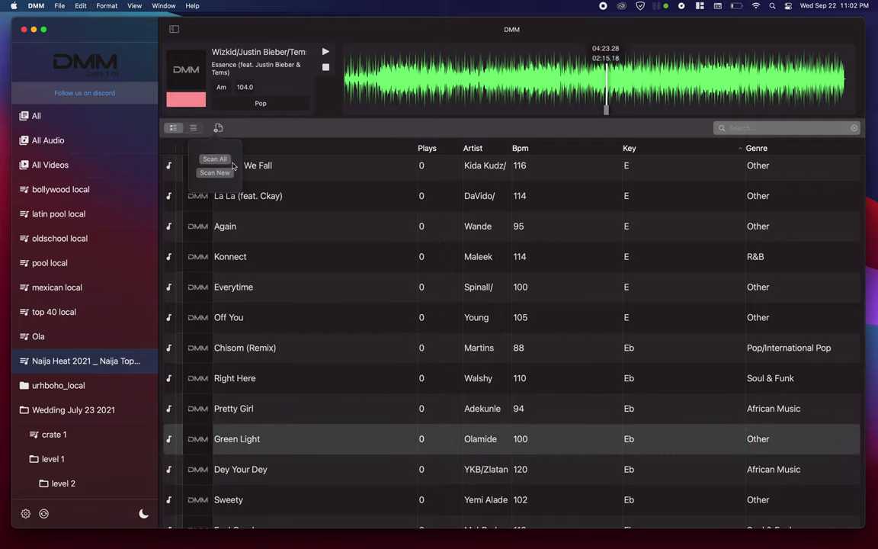
pyautogui.click(214, 158)
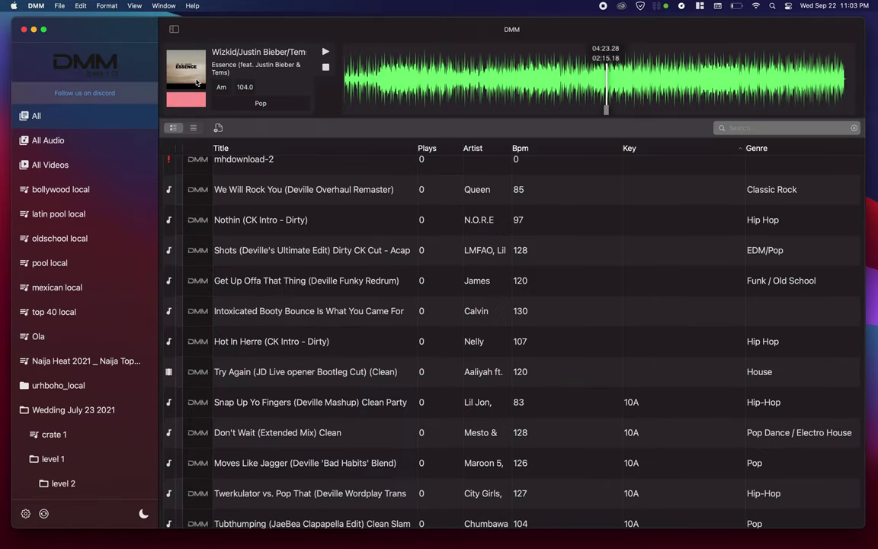
# - Scroll through the library list and select Jack And Diane
pyautogui.scroll(-10, 286, 252)
pyautogui.scroll(3, 317, 279)
pyautogui.scroll(4, 318, 267)
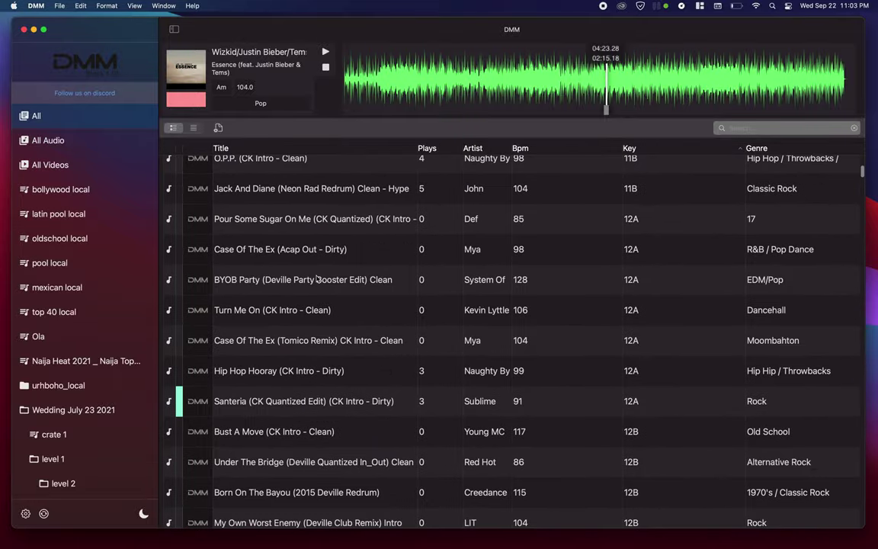
pyautogui.click(321, 247)
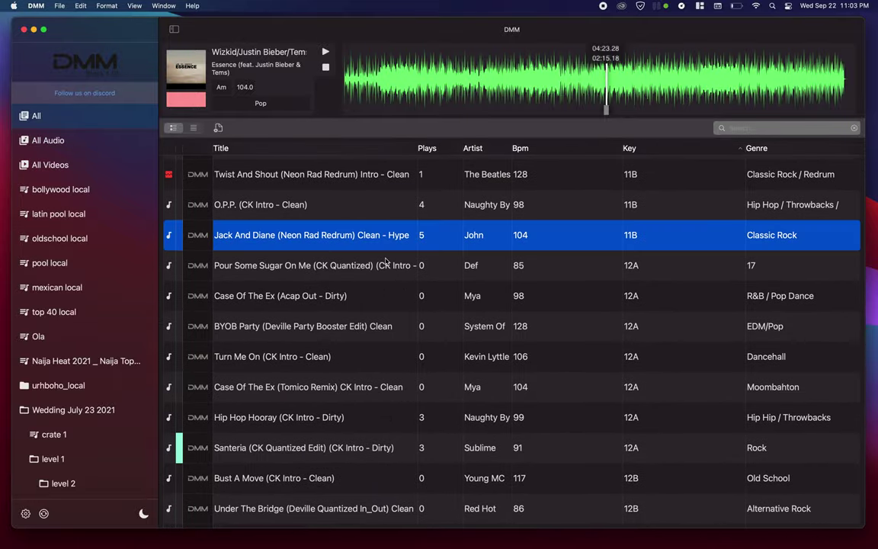
pyautogui.scroll(4, 386, 261)
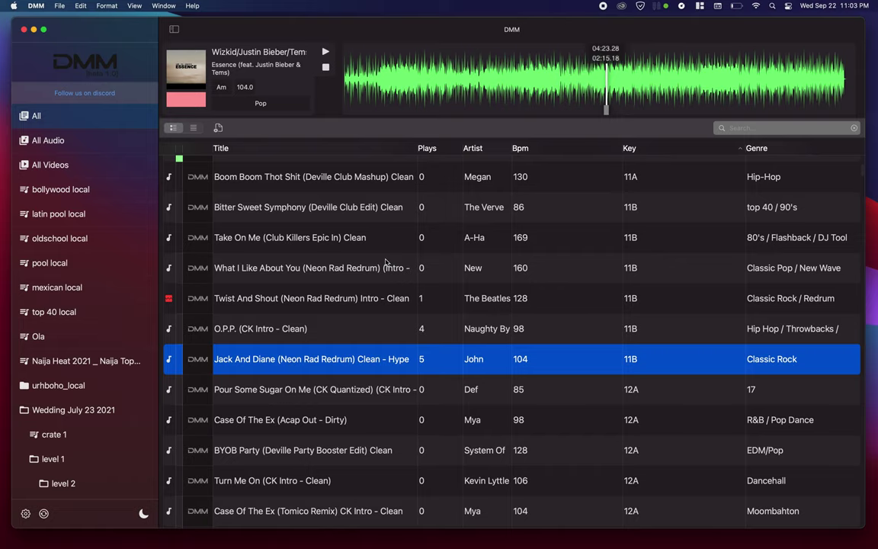
pyautogui.scroll(10, 386, 262)
pyautogui.scroll(20, 386, 262)
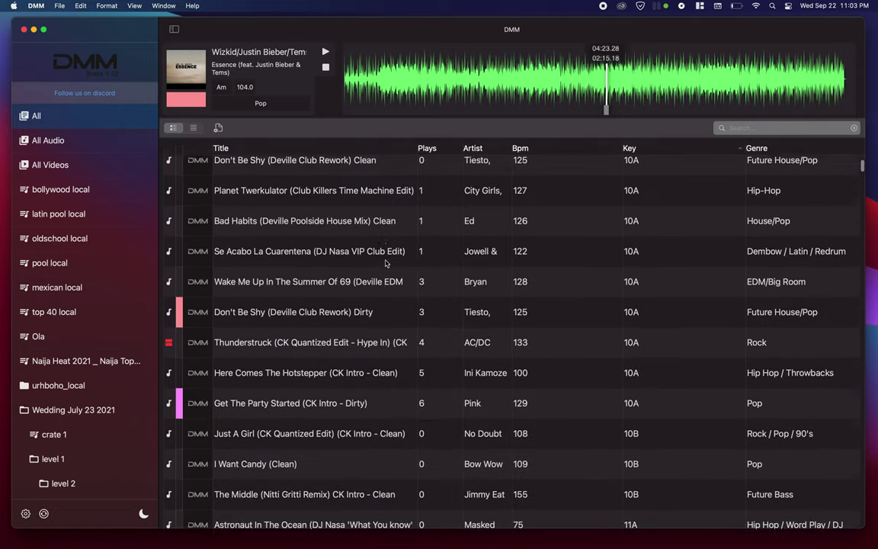
pyautogui.scroll(-9, 386, 266)
pyautogui.scroll(-7, 385, 267)
pyautogui.scroll(6, 385, 267)
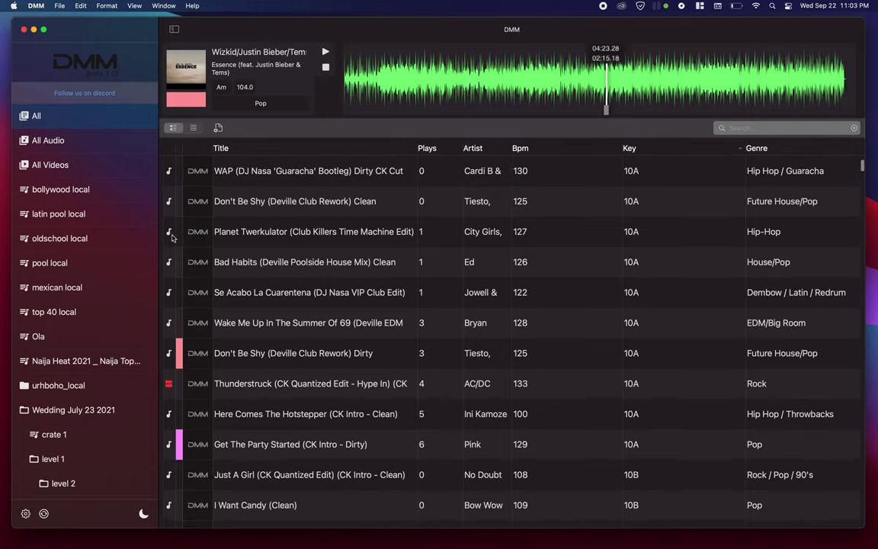
pyautogui.scroll(13, 171, 216)
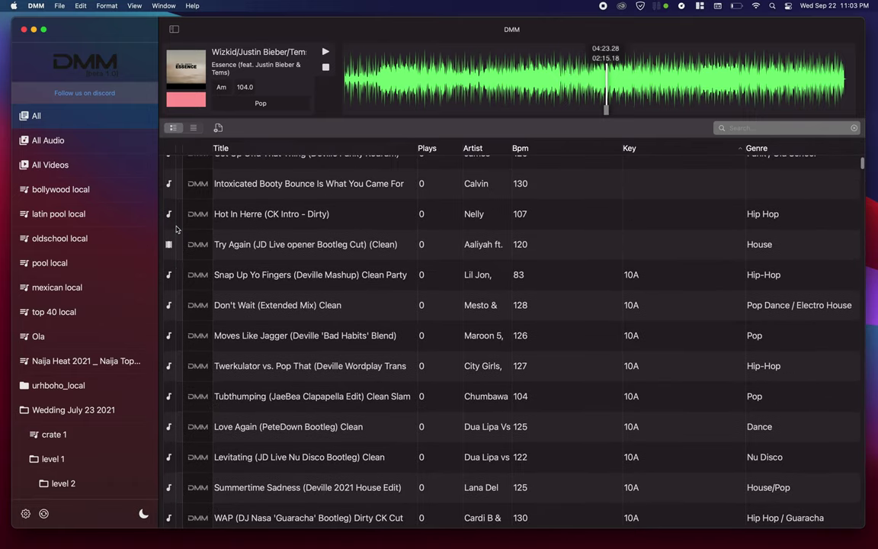
# - Filter the library to All Videos, then All Audio, then back to All
pyautogui.click(77, 163)
pyautogui.scroll(-10, 281, 247)
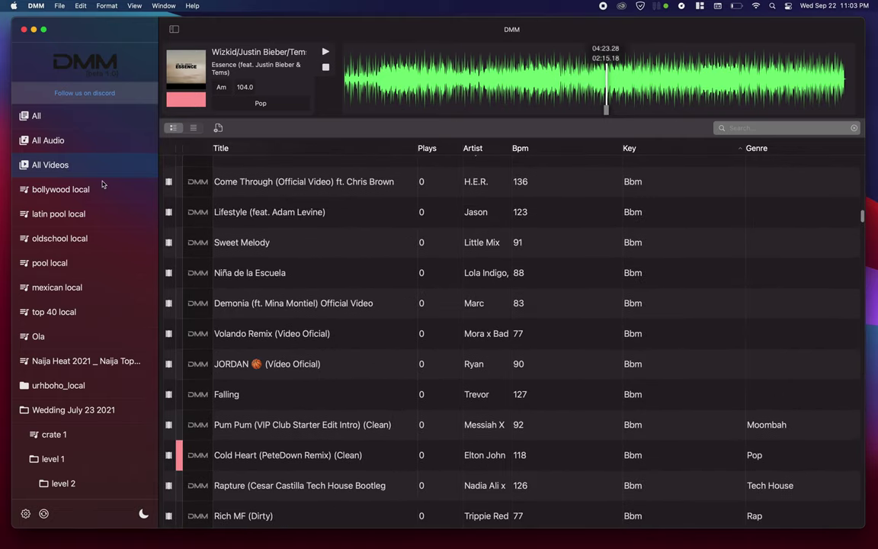
pyautogui.click(68, 139)
pyautogui.scroll(-20, 288, 254)
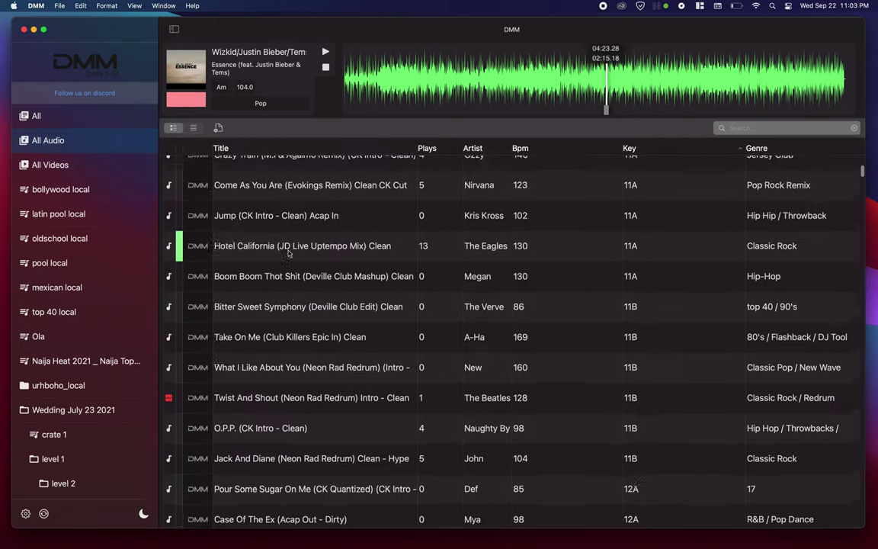
pyautogui.click(107, 115)
pyautogui.scroll(-20, 304, 288)
pyautogui.scroll(-3, 305, 290)
# - Open the bollywood local, latin pool local and pool local crates in turn
pyautogui.click(61, 188)
pyautogui.scroll(-3, 114, 278)
pyautogui.click(69, 173)
pyautogui.click(65, 223)
pyautogui.scroll(-8, 92, 344)
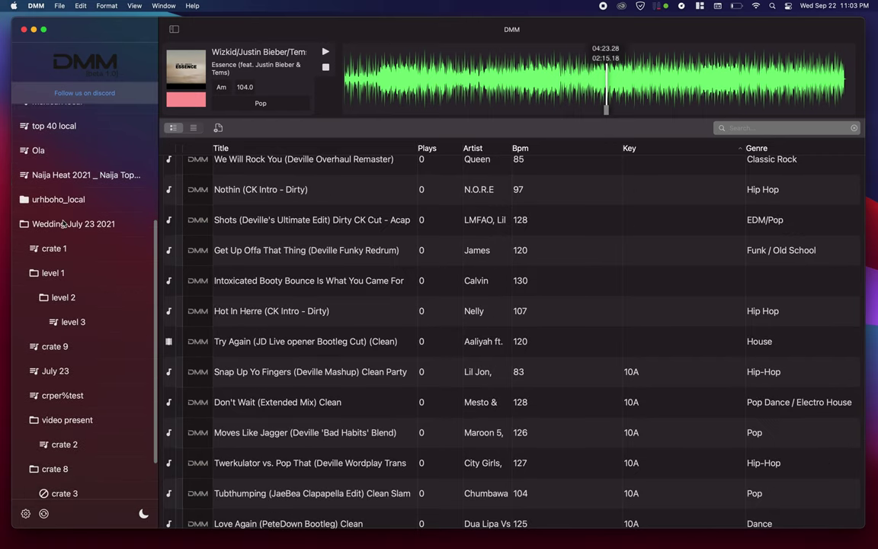
pyautogui.click(143, 514)
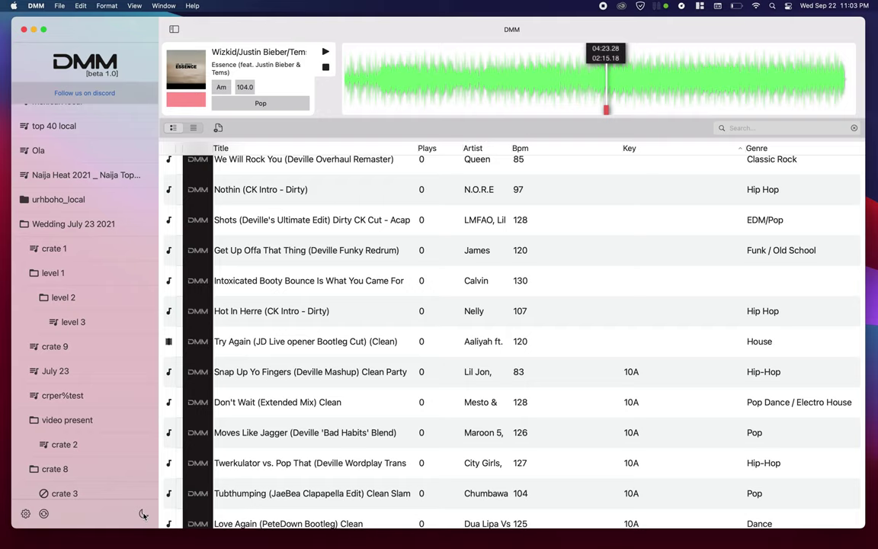
pyautogui.click(142, 514)
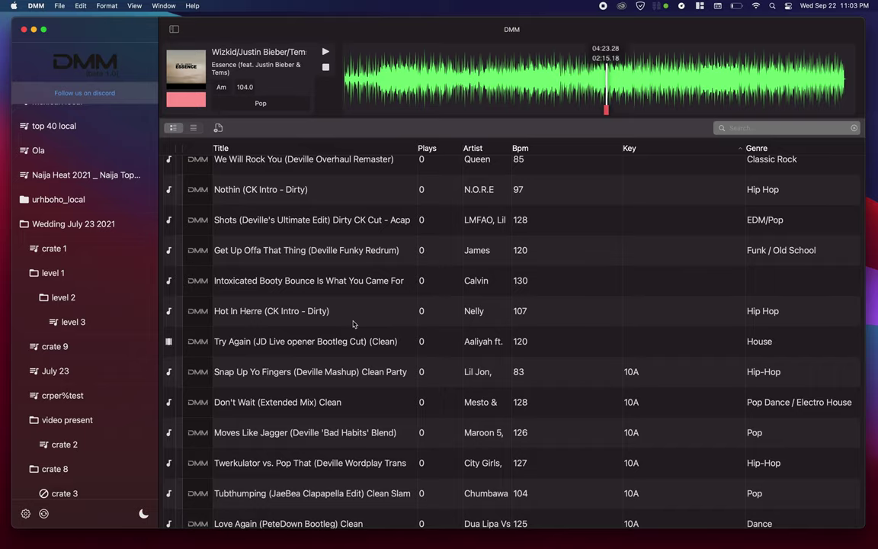
pyautogui.click(25, 516)
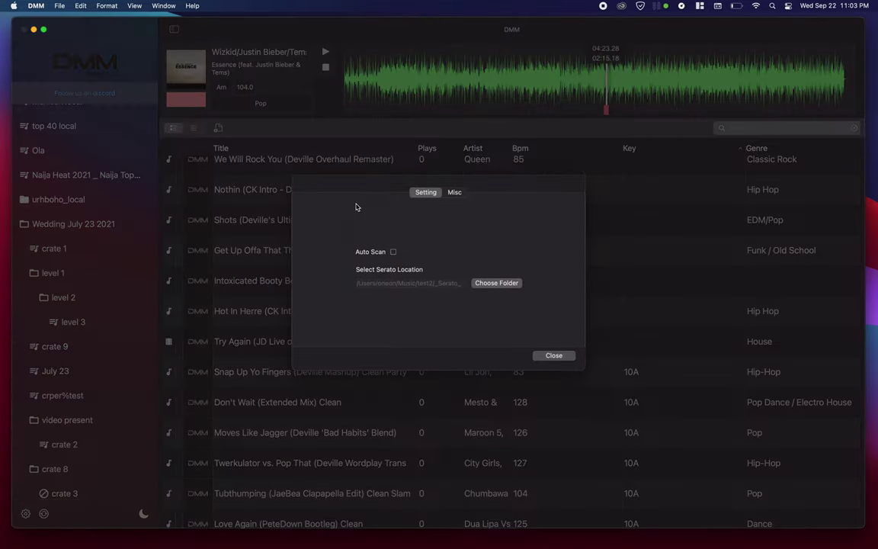
pyautogui.click(453, 193)
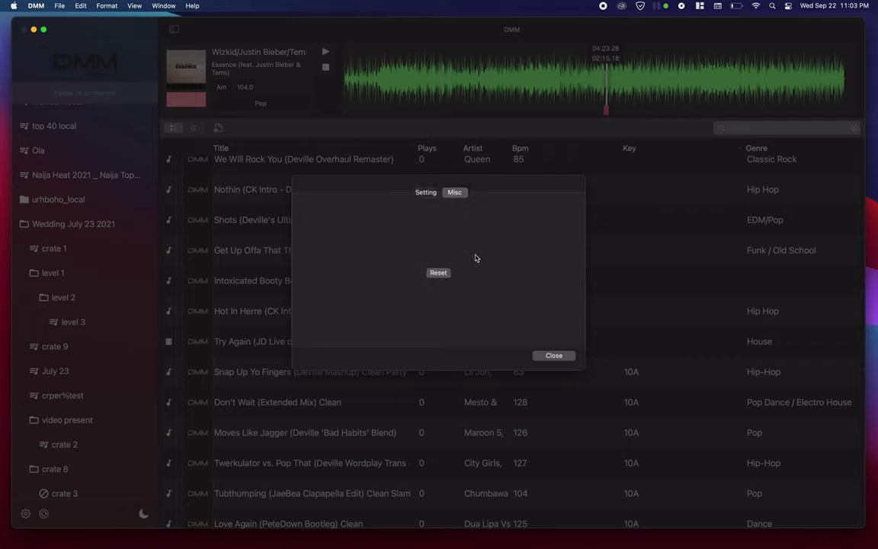
pyautogui.click(554, 355)
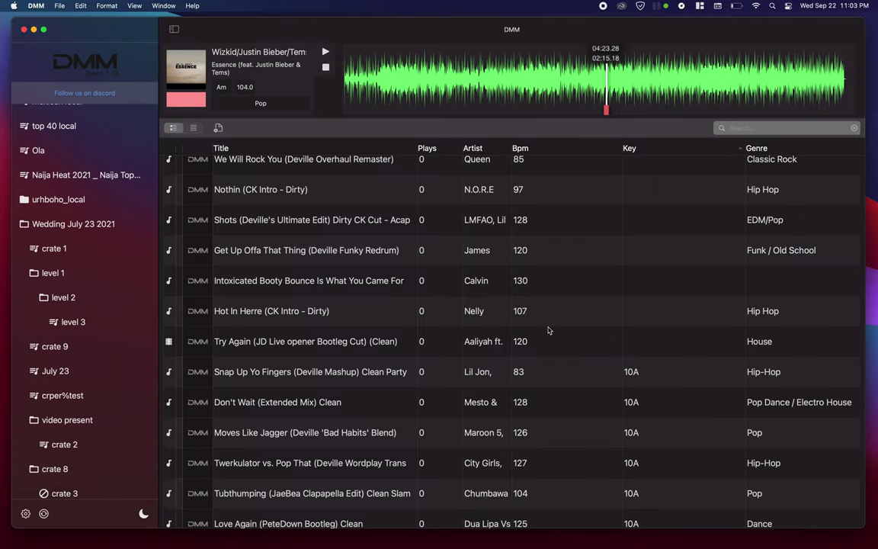
pyautogui.scroll(-5, 547, 329)
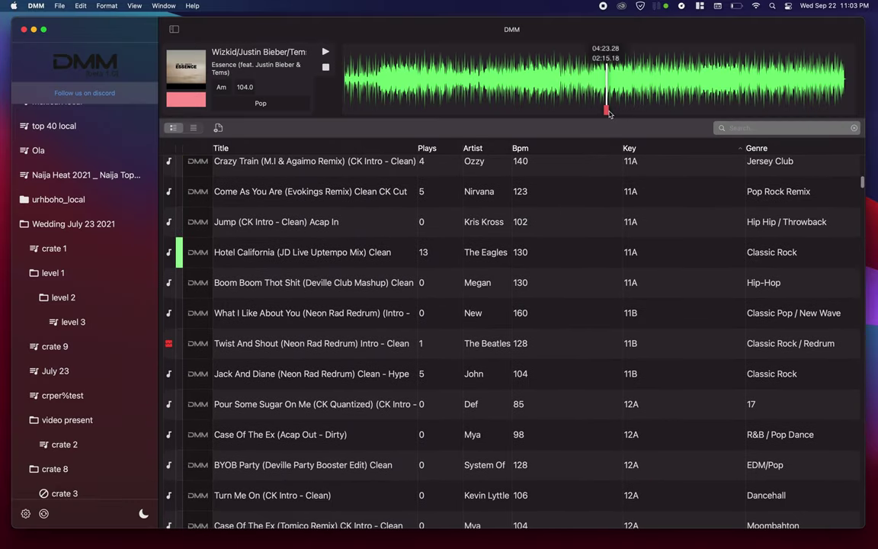
# - Drag the loaded Essence track's playback position back to about 00:53 on the waveform
pyautogui.click(490, 112)
pyautogui.moveTo(490, 112); pyautogui.dragTo(449, 73)
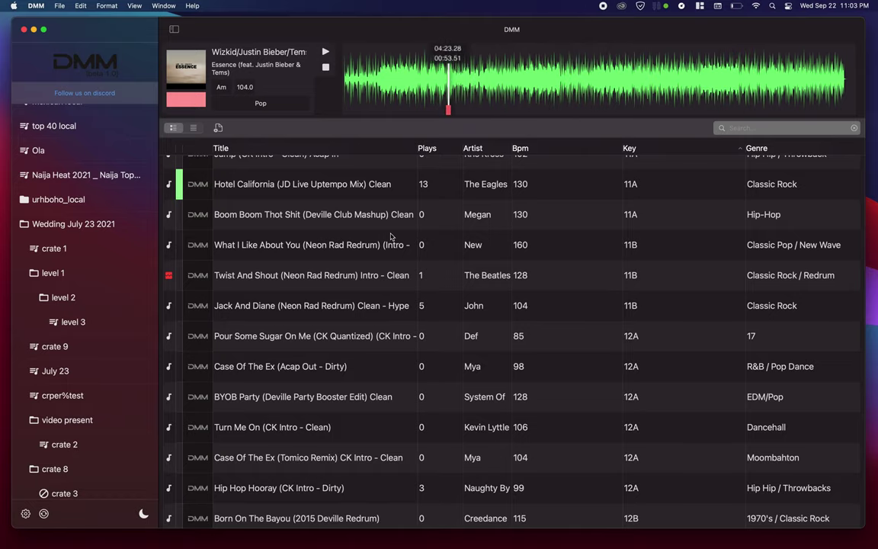
pyautogui.scroll(-2, 388, 233)
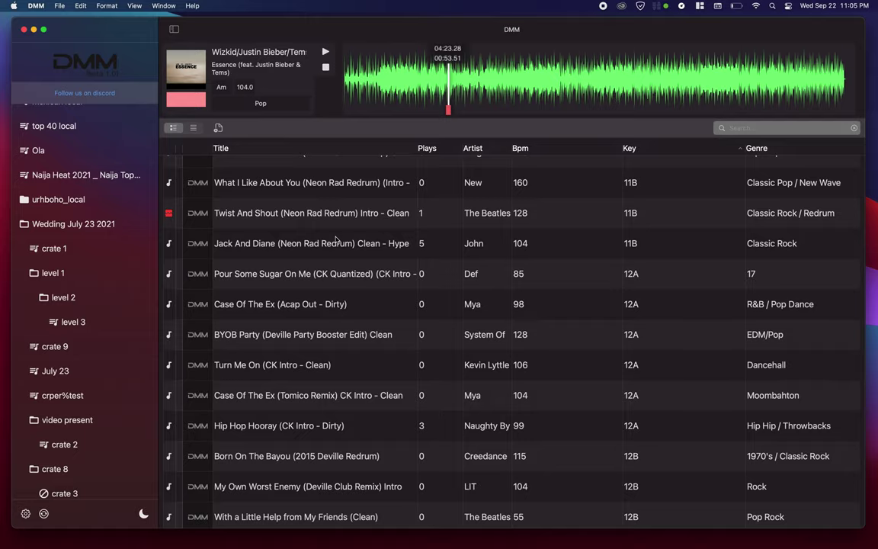
pyautogui.scroll(15, 344, 305)
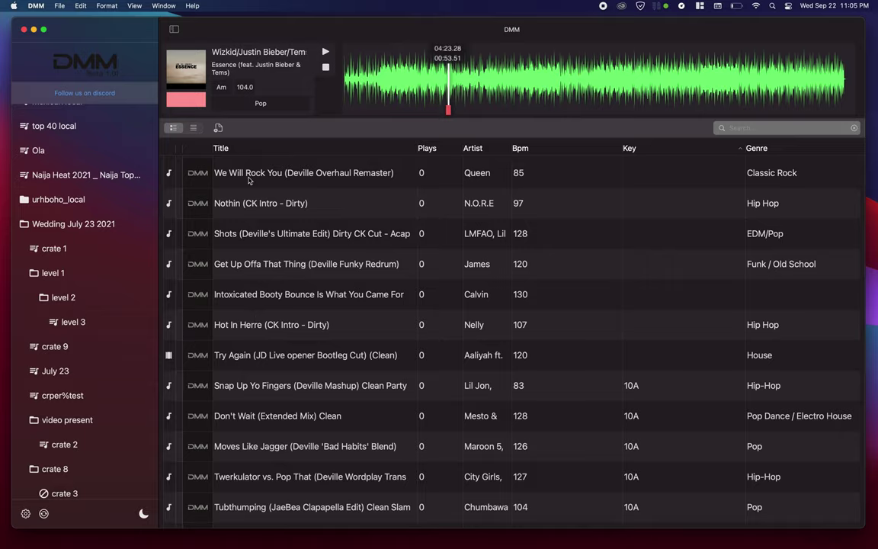
pyautogui.click(174, 29)
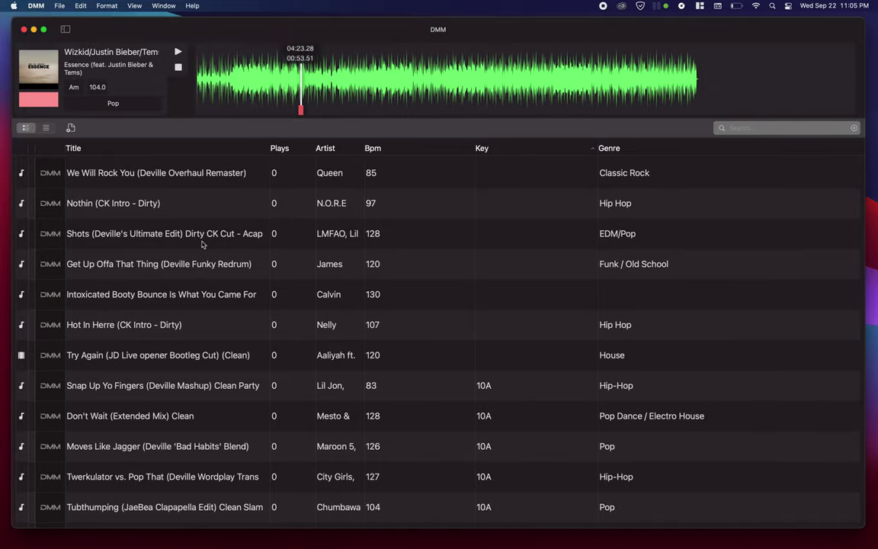
pyautogui.scroll(-10, 198, 237)
pyautogui.scroll(-15, 203, 244)
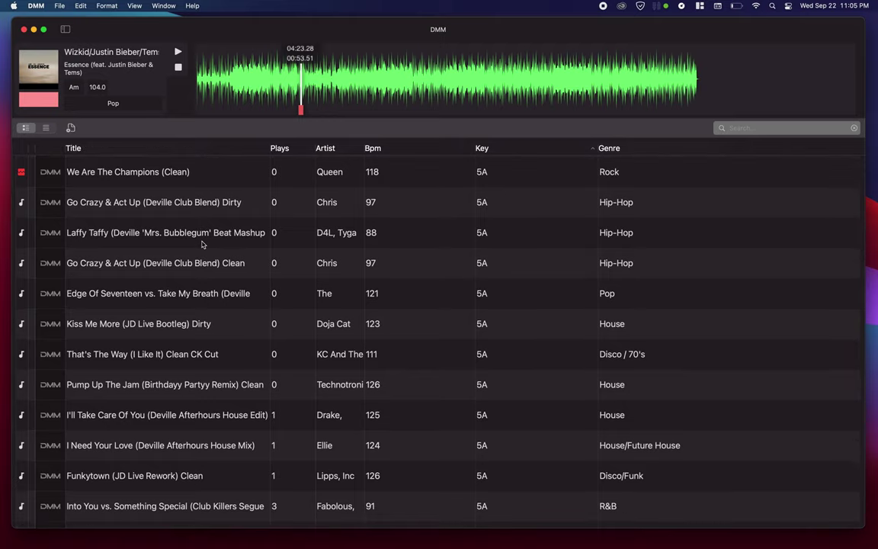
pyautogui.scroll(-4, 203, 244)
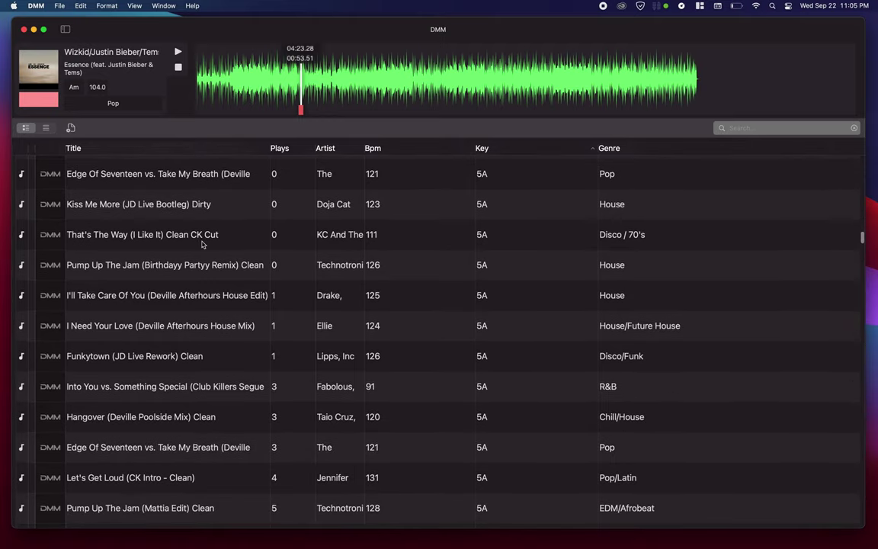
pyautogui.scroll(-15, 203, 244)
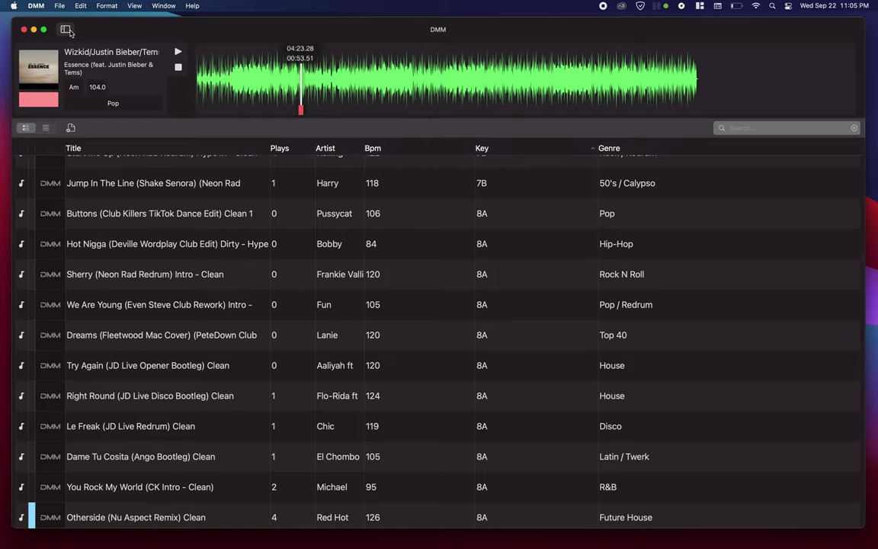
pyautogui.click(65, 29)
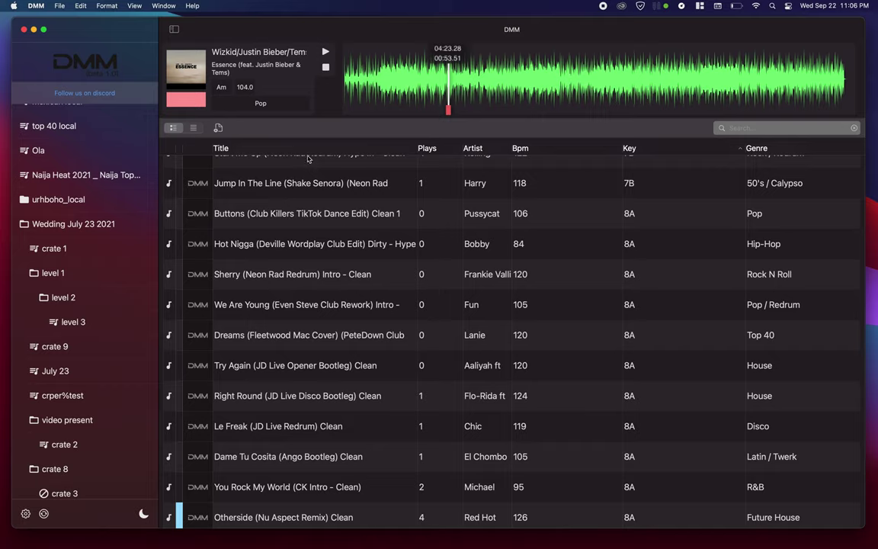
# - Select Jump In The Line and Buttons together, then select only Start Me Up
pyautogui.click(308, 183)
pyautogui.click(308, 208)
pyautogui.moveTo(308, 207); pyautogui.dragTo(277, 217)
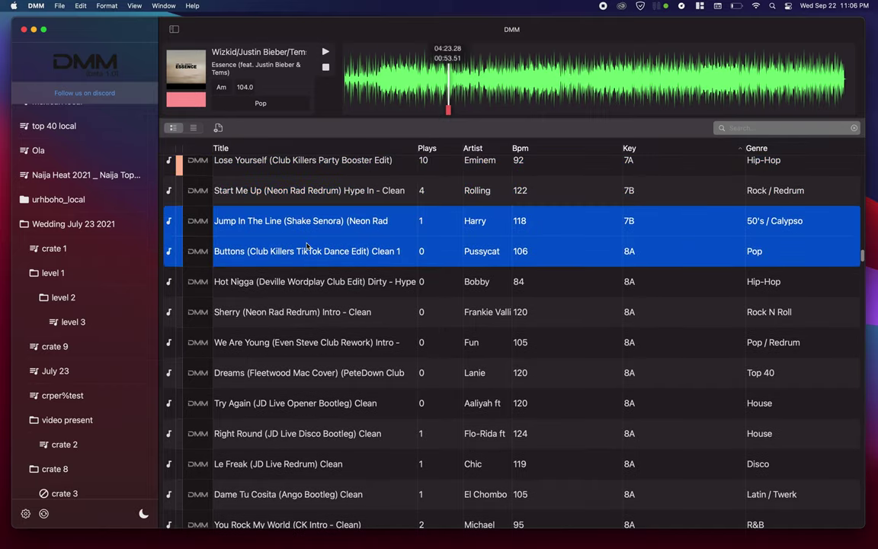
pyautogui.click(328, 180)
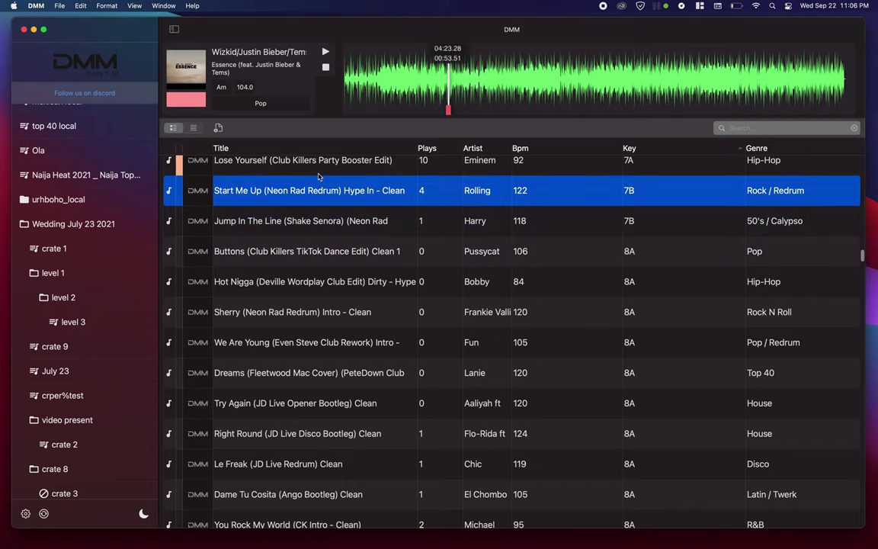
# - Browse the sidebar through level 1 and crate 9 to the July 23 crate
pyautogui.scroll(-4, 335, 271)
pyautogui.scroll(-5, 336, 271)
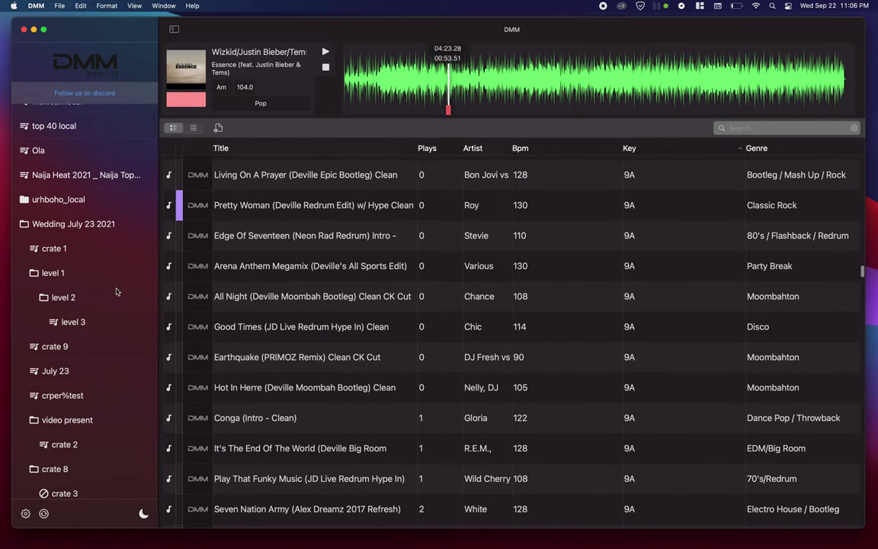
pyautogui.click(93, 271)
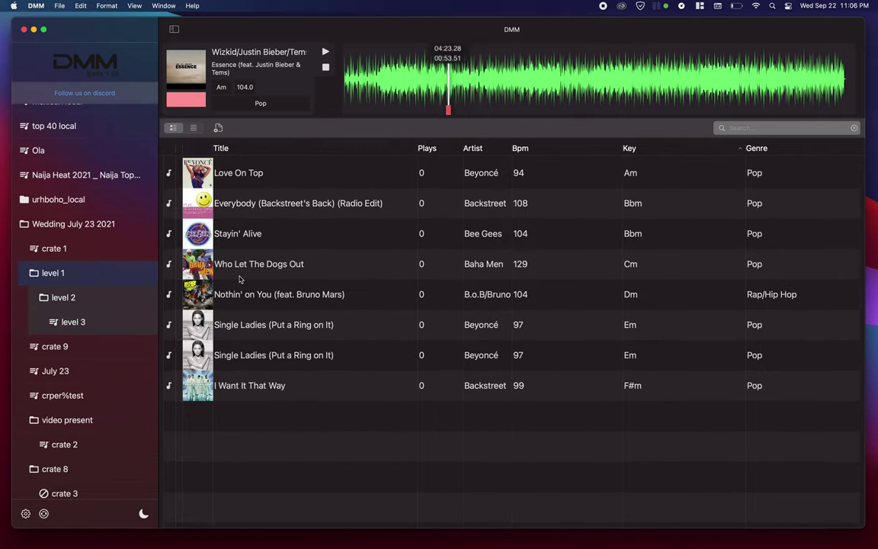
pyautogui.click(98, 343)
pyautogui.click(90, 363)
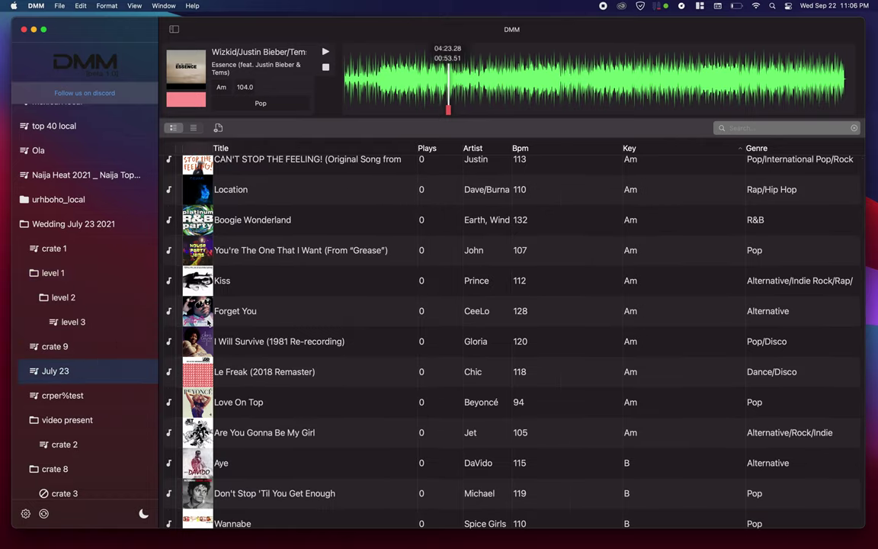